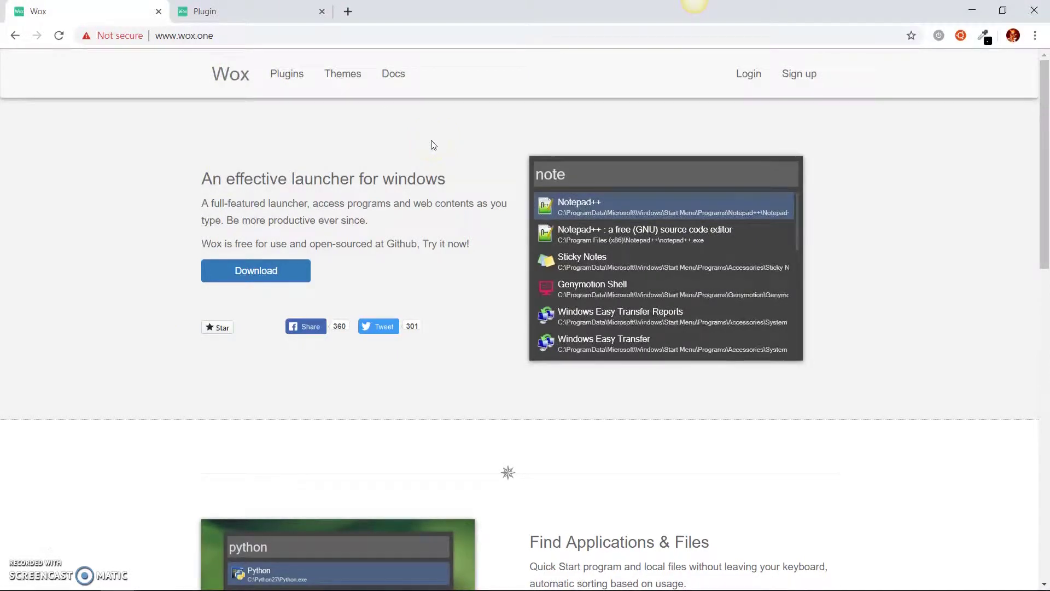
# - Open the Kamloops current-time and HTTP Status Codes bookmarks via 'b canad' and 'b http' searches
pyautogui.hotkey('alt', 'space')
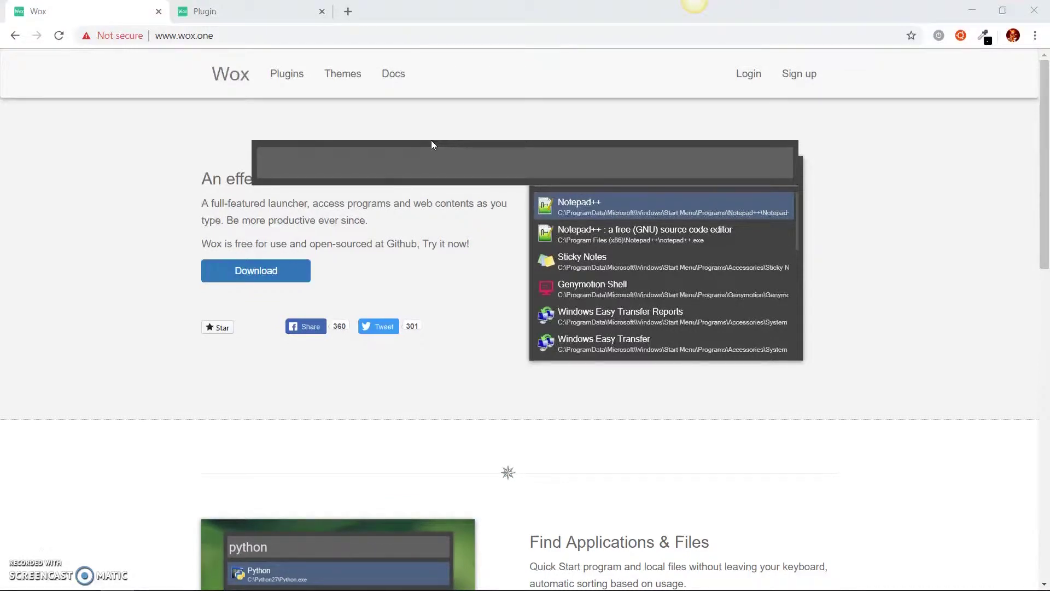
pyautogui.write('b canad')
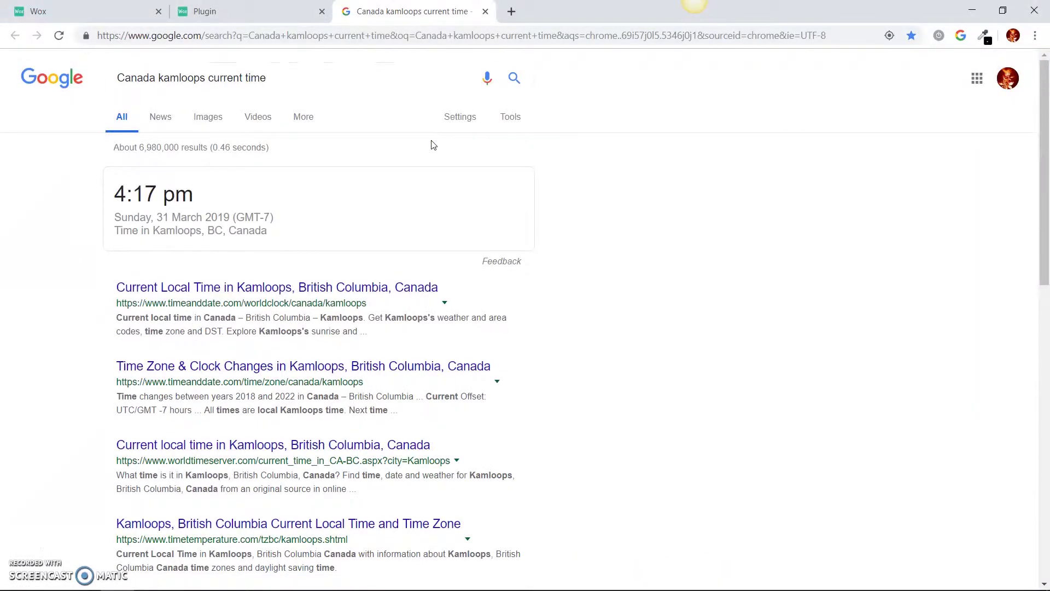
pyautogui.hotkey('alt', 'space')
pyautogui.write('b')
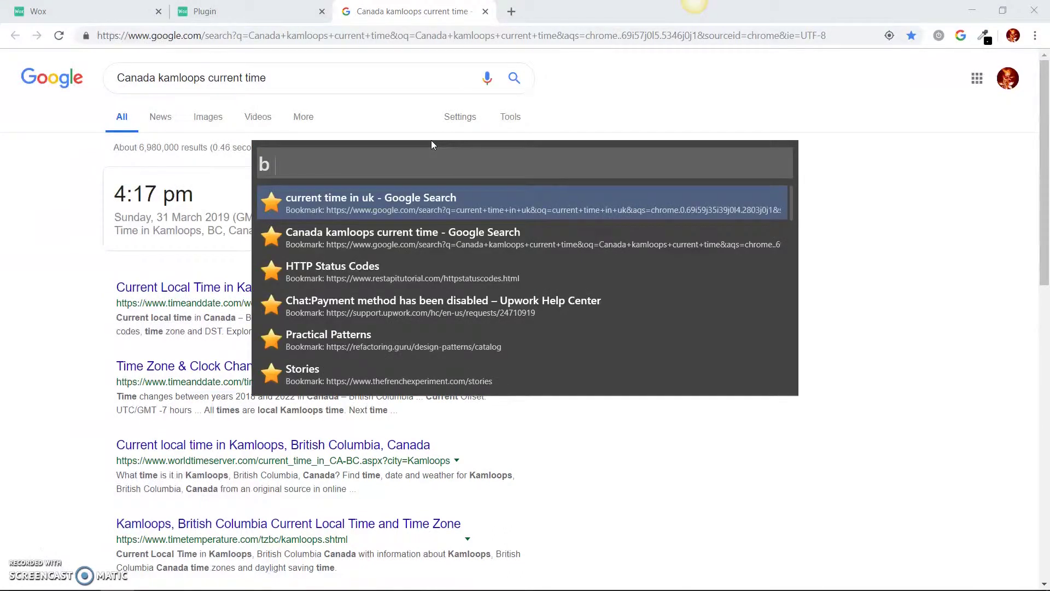
pyautogui.write(' http')
pyautogui.press('Down')
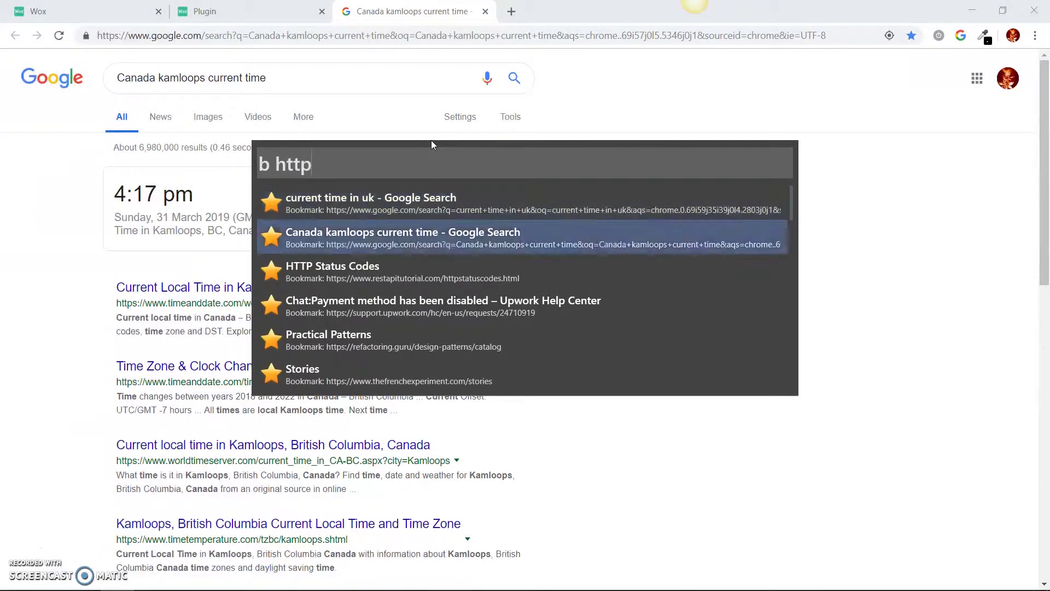
pyautogui.press('Down')
pyautogui.press('Return')
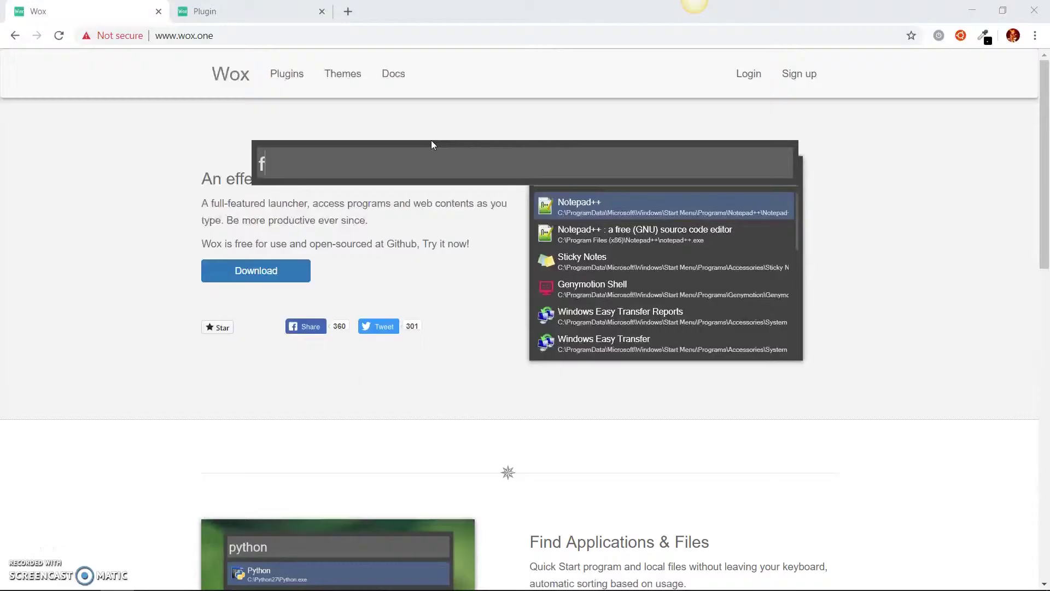
# - Browse into Downloads\software to list its files, then reopen the launcher with an empty query
pyautogui.write('l')
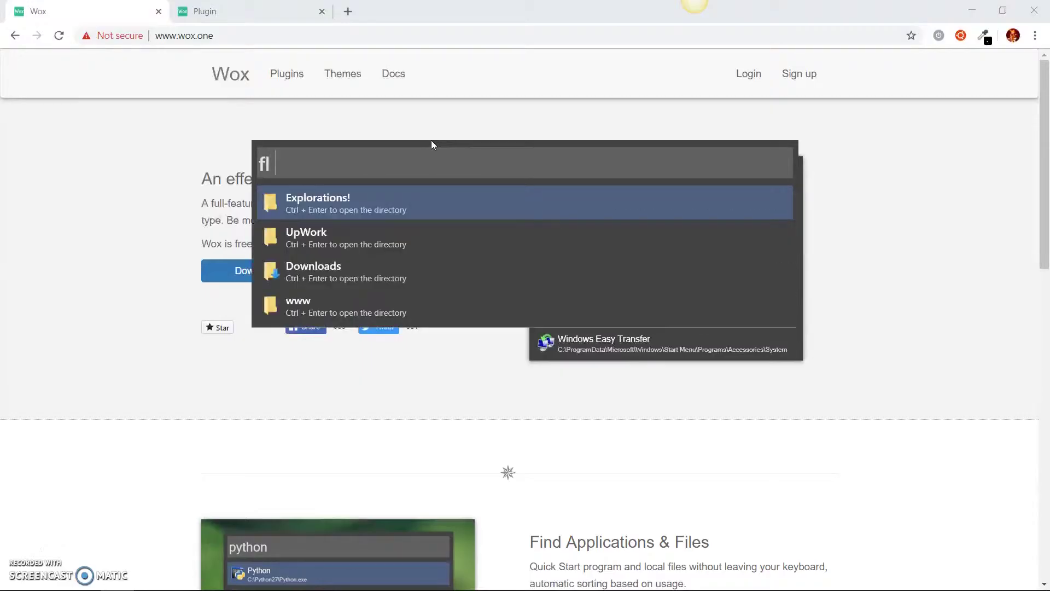
pyautogui.write(' down')
pyautogui.press('Return')
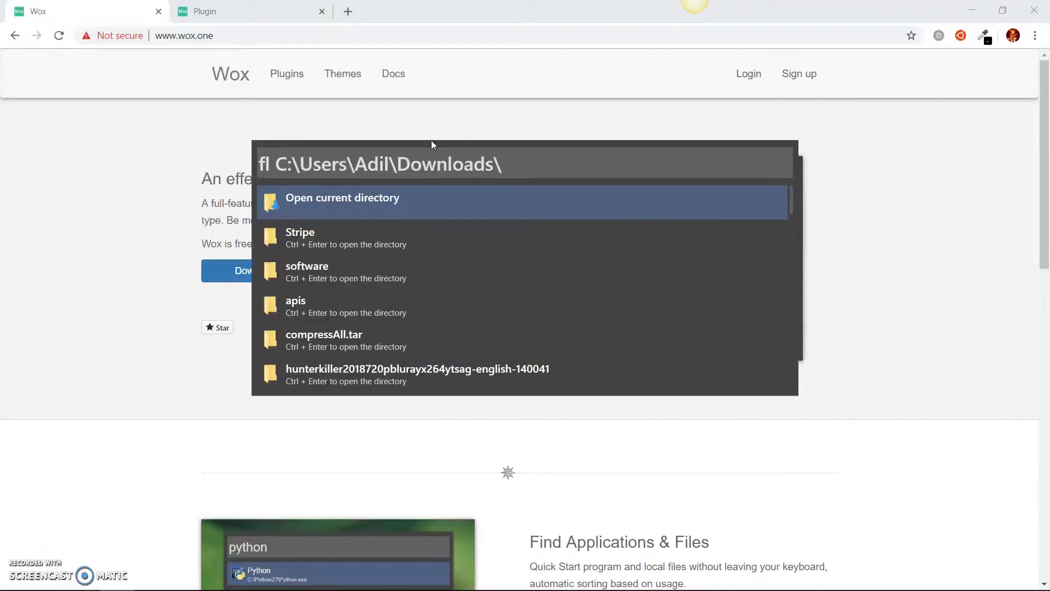
pyautogui.press('Down')
pyautogui.press('Down')
pyautogui.press('Return')
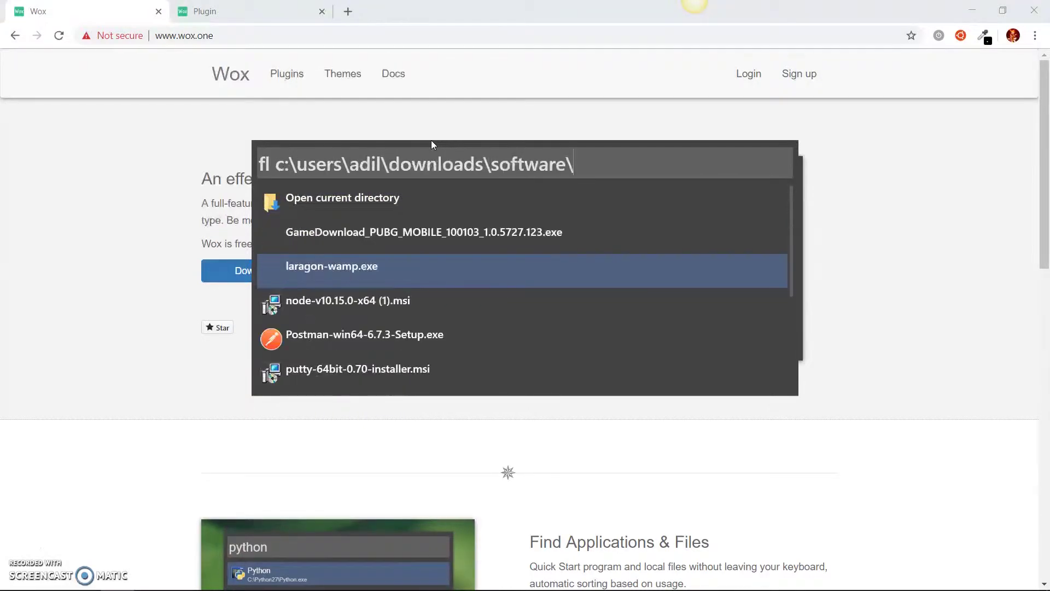
pyautogui.press('Up')
pyautogui.press('Down')
pyautogui.press('Down')
pyautogui.press('Down')
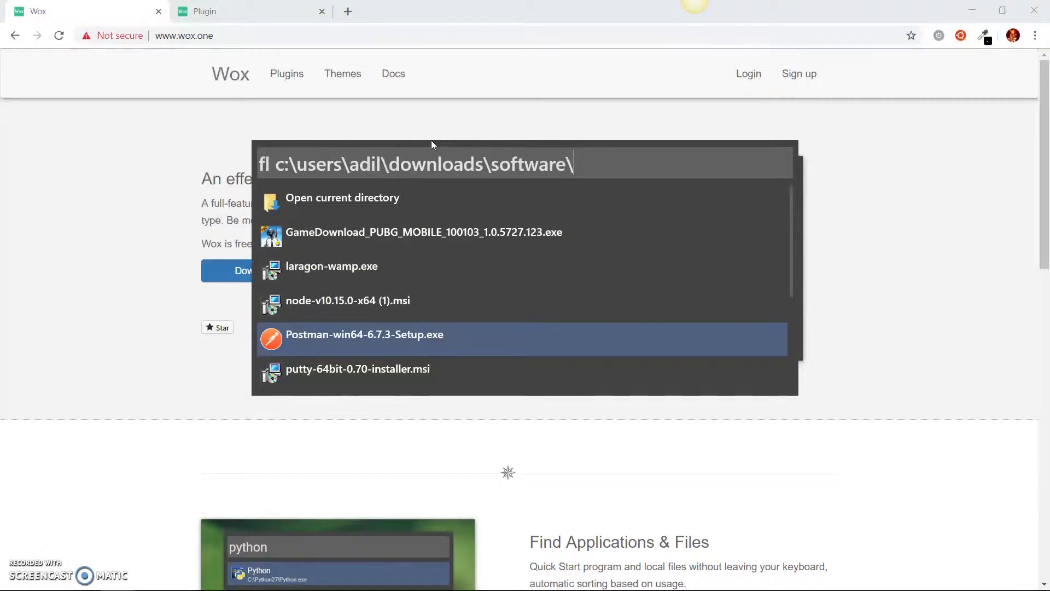
pyautogui.press('Escape')
pyautogui.hotkey('alt', 'space')
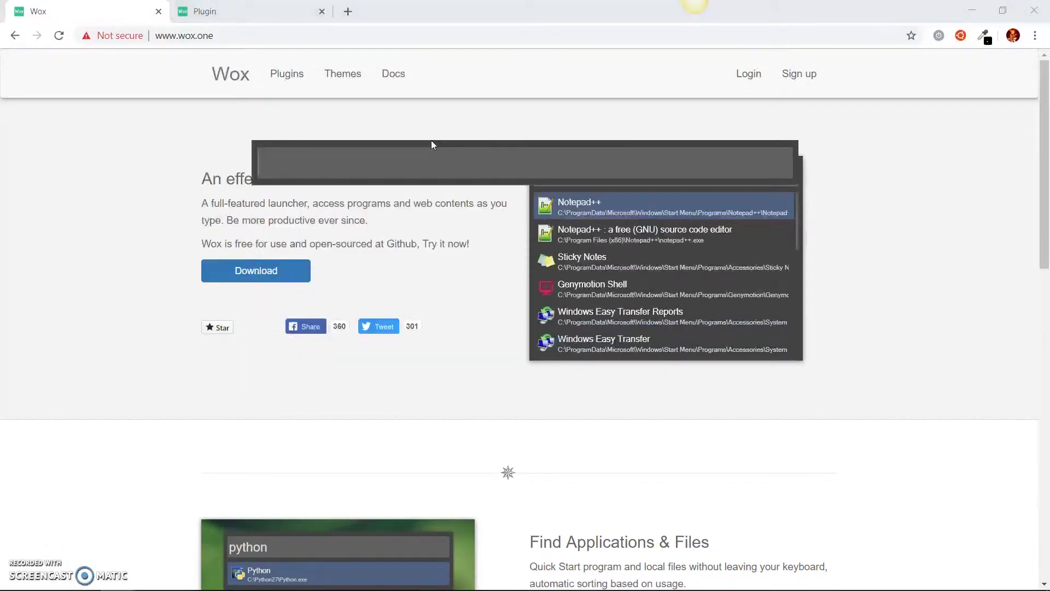
# - Launch Notepad from a 'notepad' search, then close the Notepad window again
pyautogui.write('notepad')
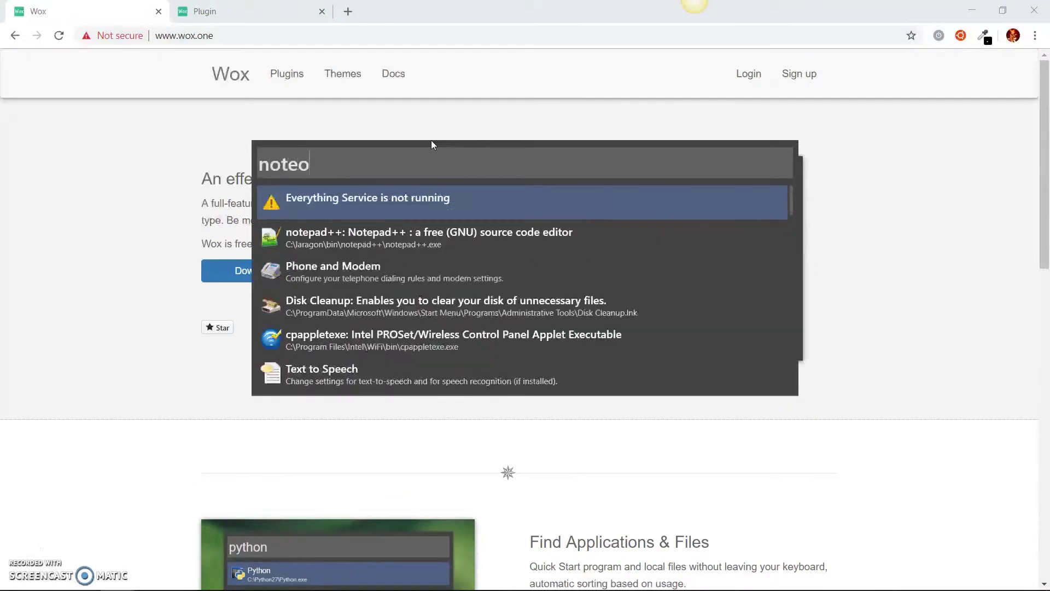
pyautogui.press('Down')
pyautogui.press('Down')
pyautogui.press('Down')
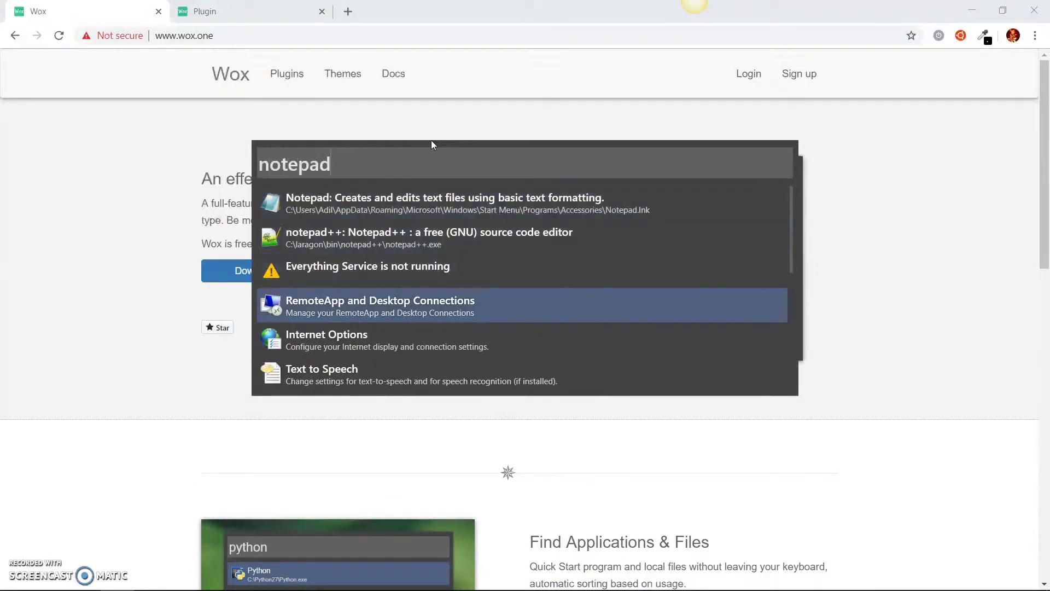
pyautogui.press('Up')
pyautogui.press('Up')
pyautogui.press('Up')
pyautogui.press('Return')
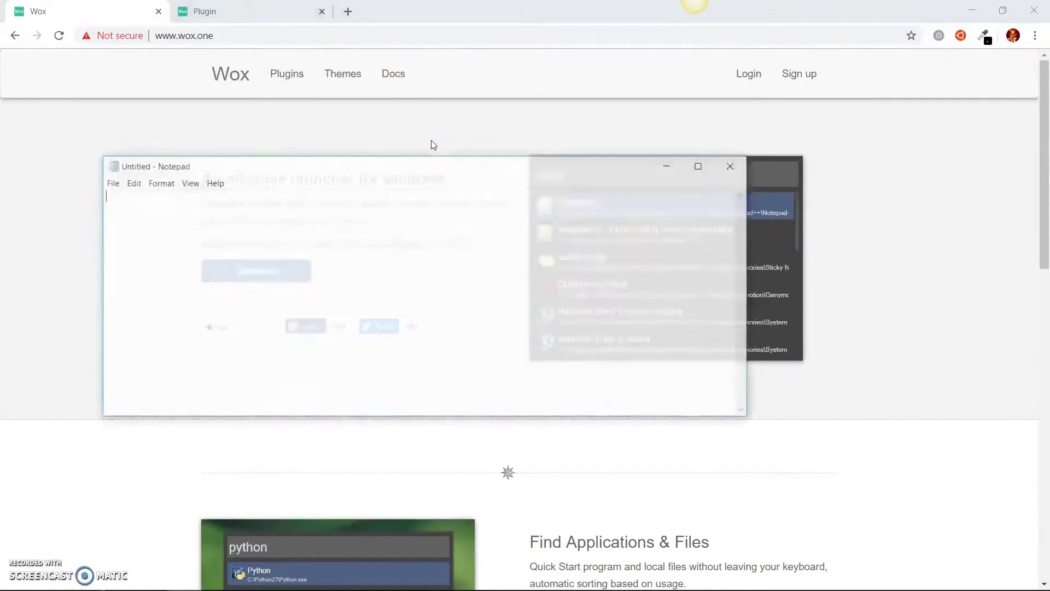
pyautogui.hotkey('alt', 'space')
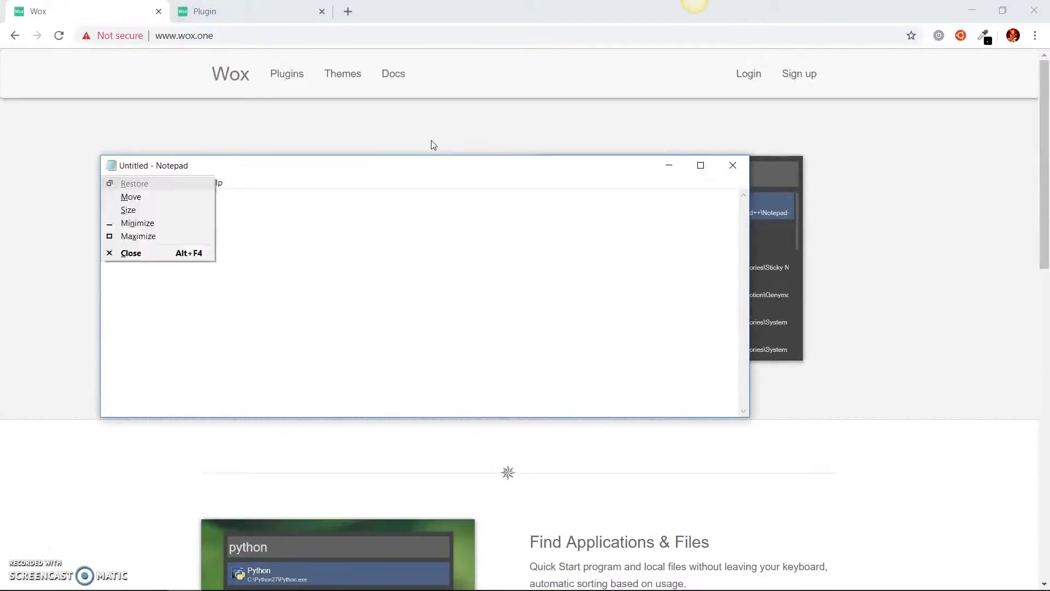
pyautogui.press('c')
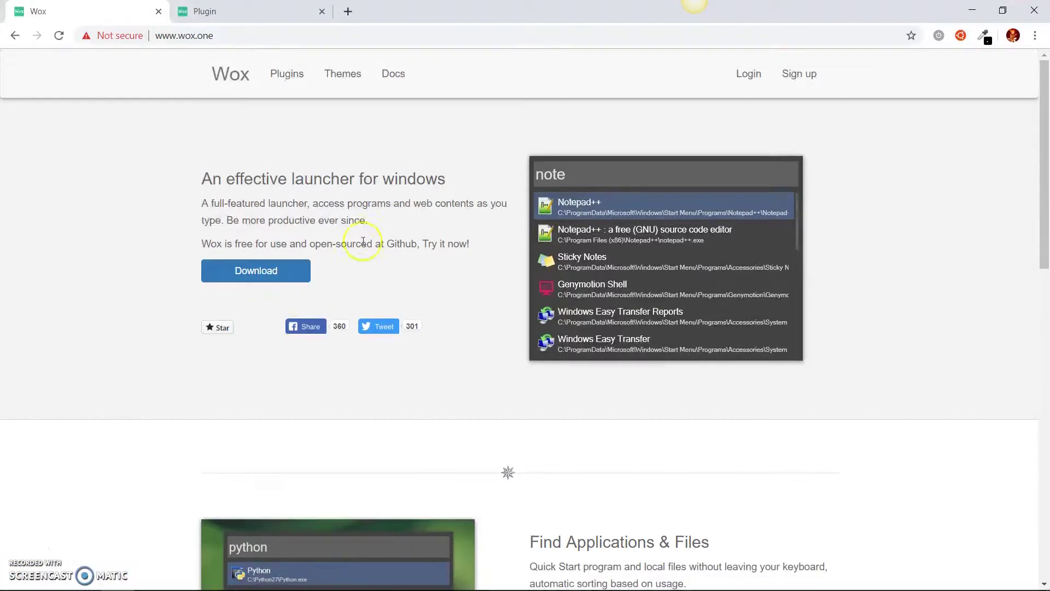
# - Search Google for laravel with 'g laravel', close that tab, then enter an I'm Feeling Lucky 'gl laravel' query
pyautogui.hotkey('alt', 'space')
pyautogui.write('g ')
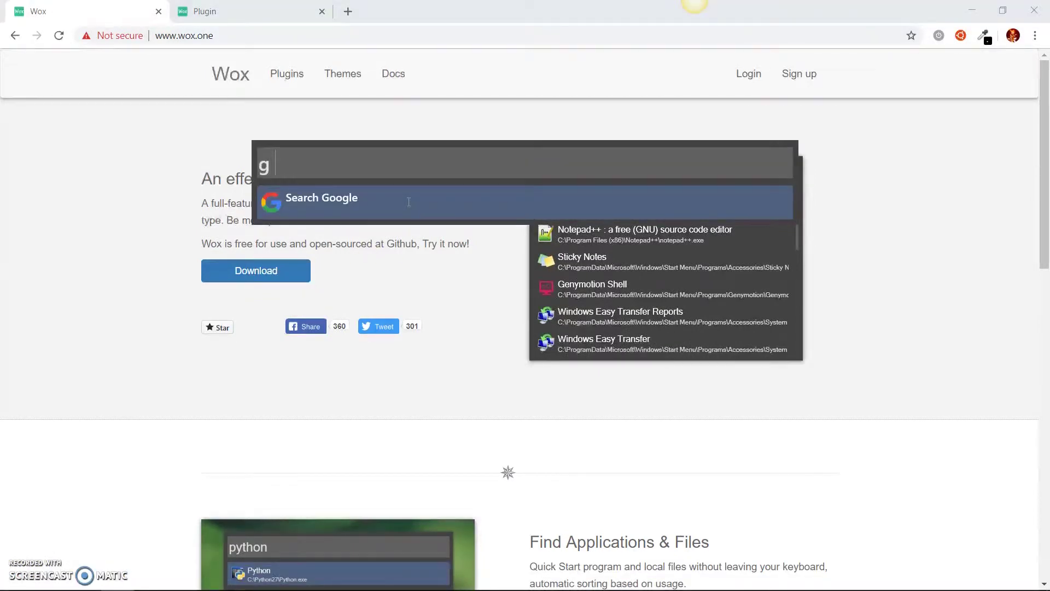
pyautogui.write('laravel')
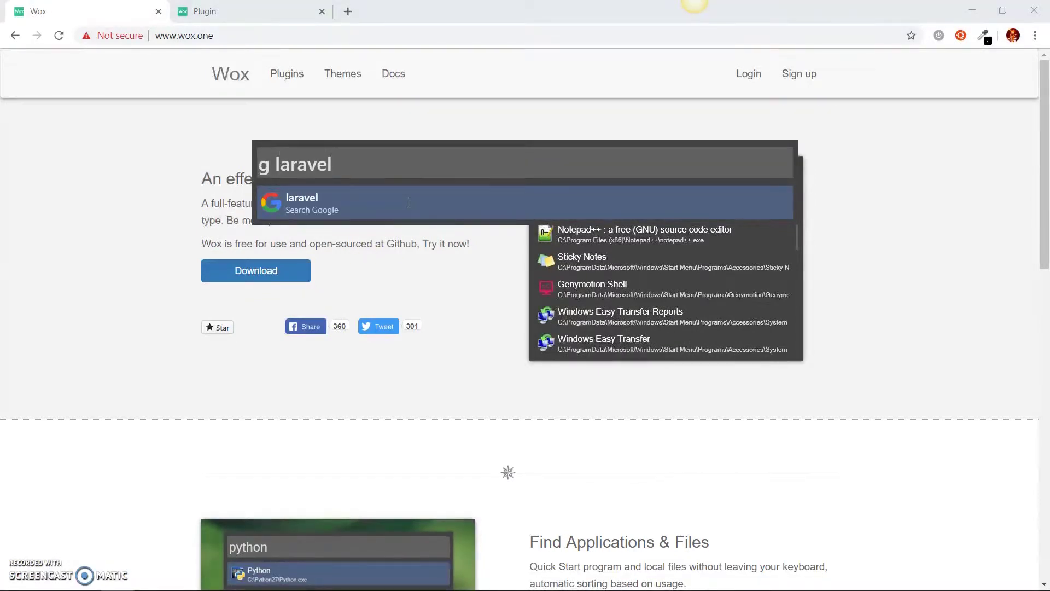
pyautogui.press('Return')
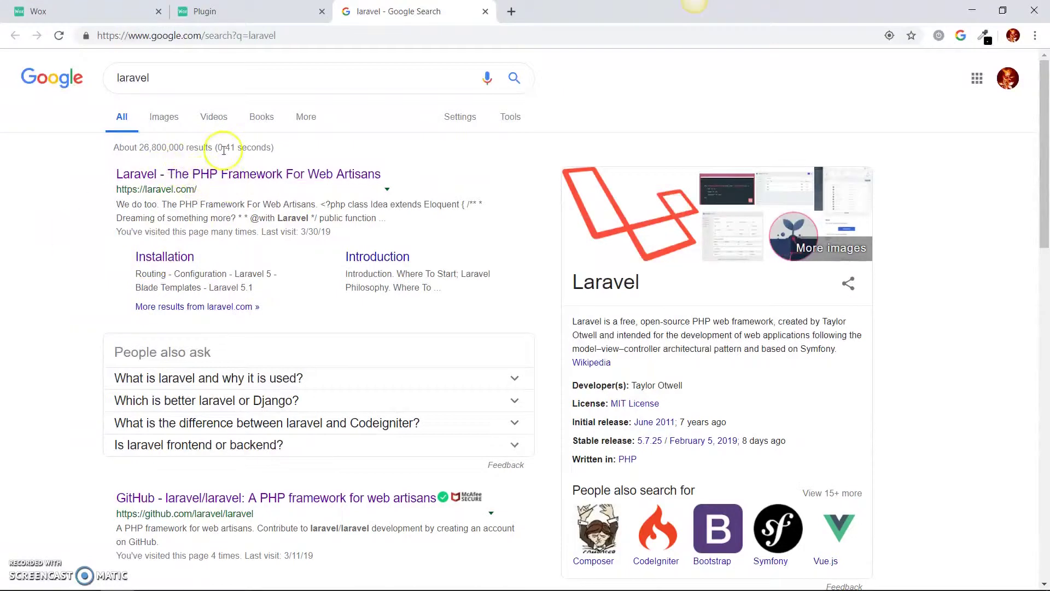
pyautogui.hotkey('ctrl', 'w')
pyautogui.hotkey('ctrl', 'shift', 'Tab')
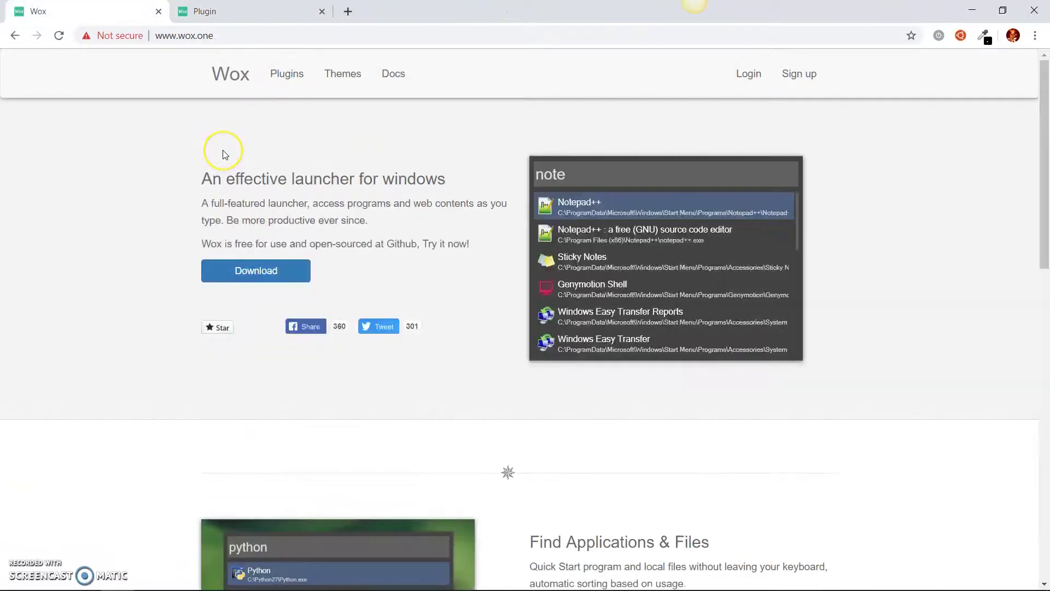
pyautogui.hotkey('alt', 'space')
pyautogui.write('gl')
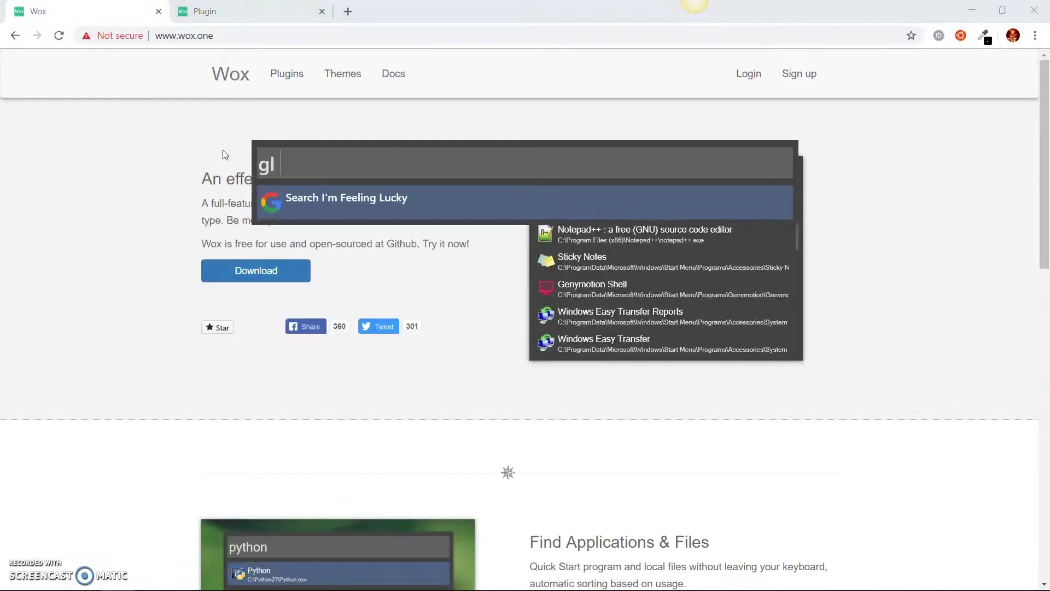
pyautogui.write(' laravel')
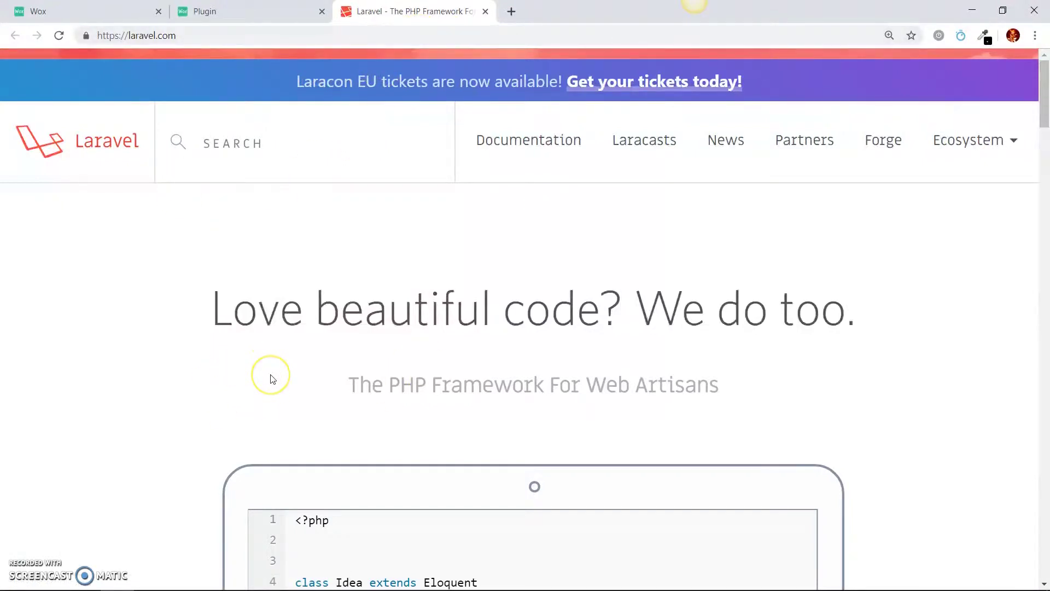
# - Run a YouTube search for talksonweb, launch VS Code and Notepad, then return to Chrome
pyautogui.hotkey('alt', 'space')
pyautogui.write('y')
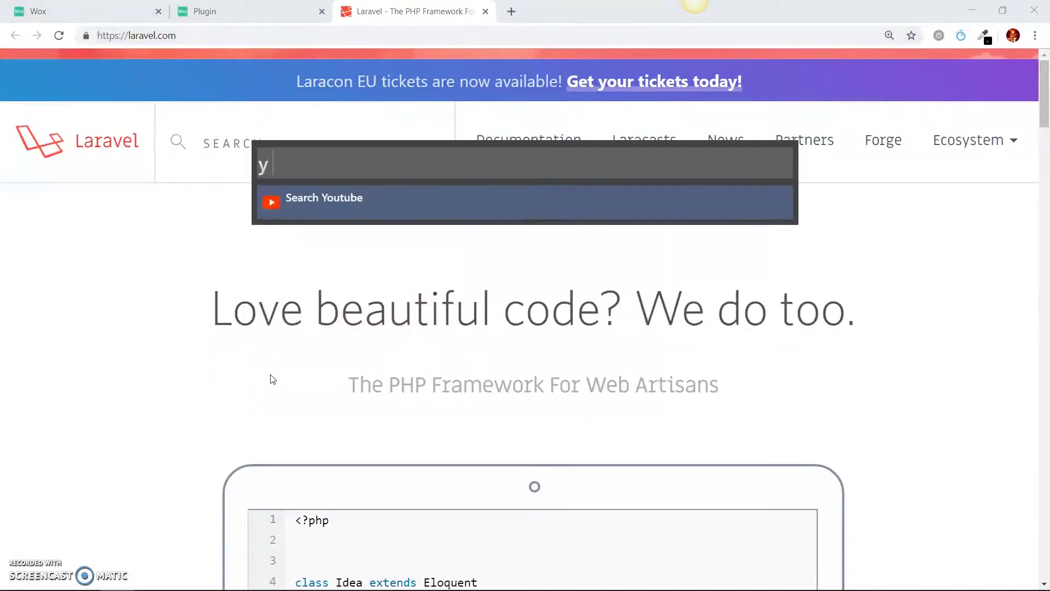
pyautogui.write(' talksonweb')
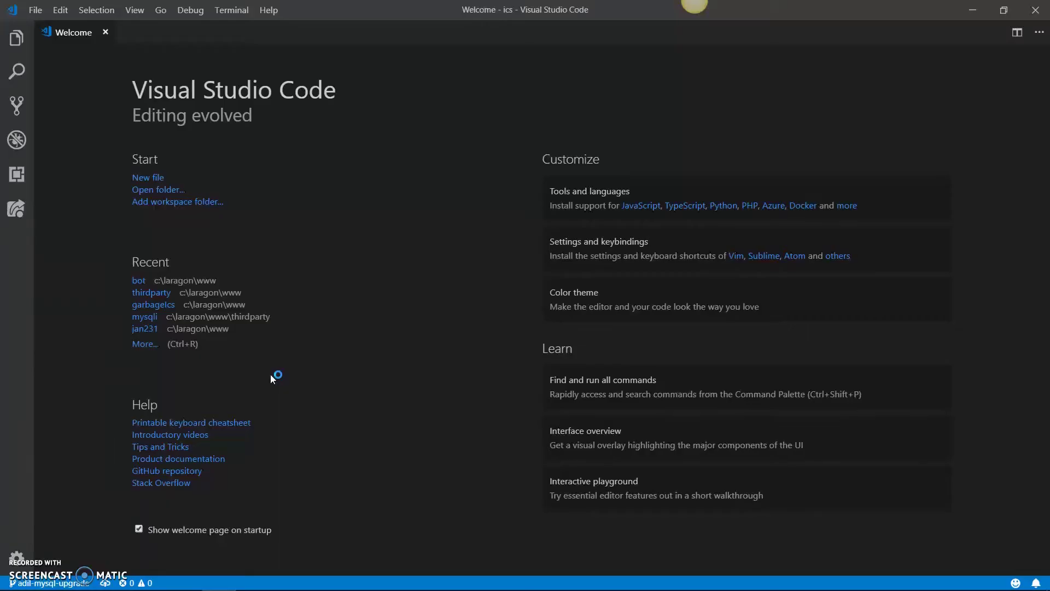
pyautogui.hotkey('alt', 'space')
pyautogui.write('n')
pyautogui.press('Return')
pyautogui.hotkey('alt', 'space')
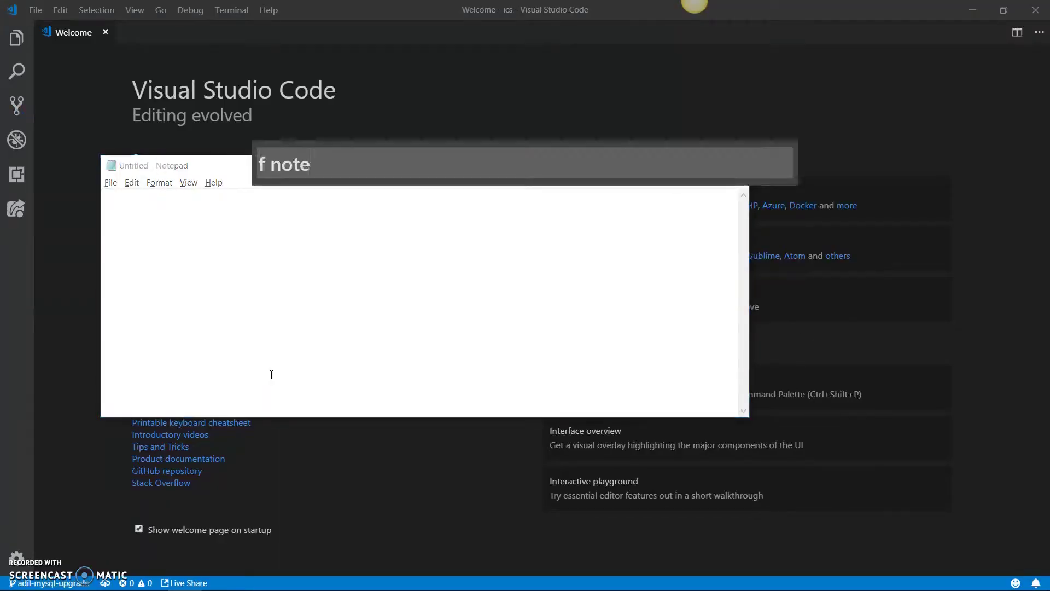
pyautogui.press('BackSpace')
pyautogui.press('BackSpace')
pyautogui.press('BackSpace')
pyautogui.press('BackSpace')
pyautogui.write('chr')
pyautogui.press('Return')
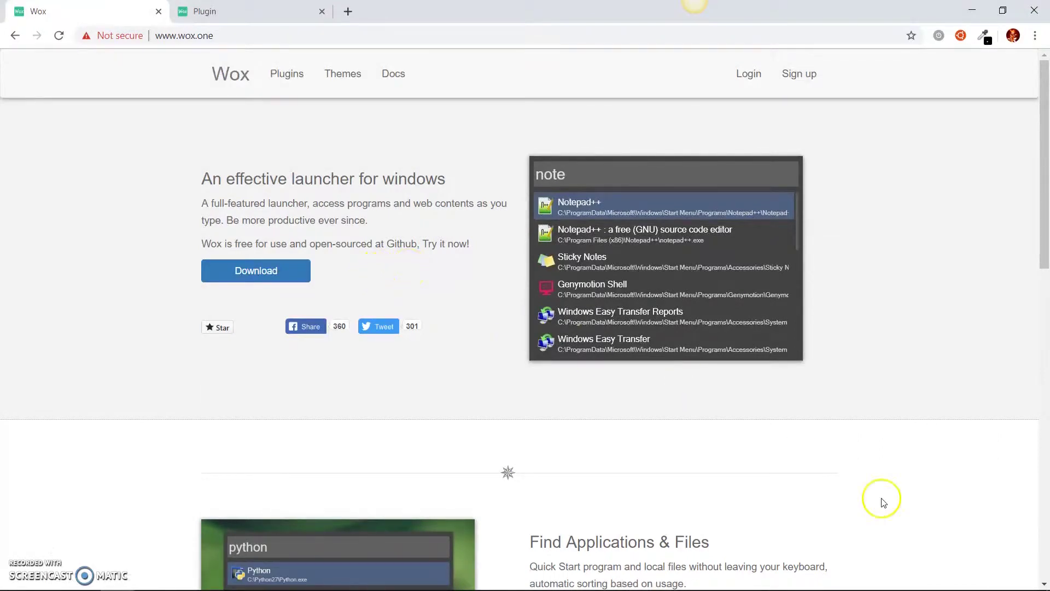
# - Open Wox Settings from the Wox system tray icon's menu
pyautogui.click(882, 578)
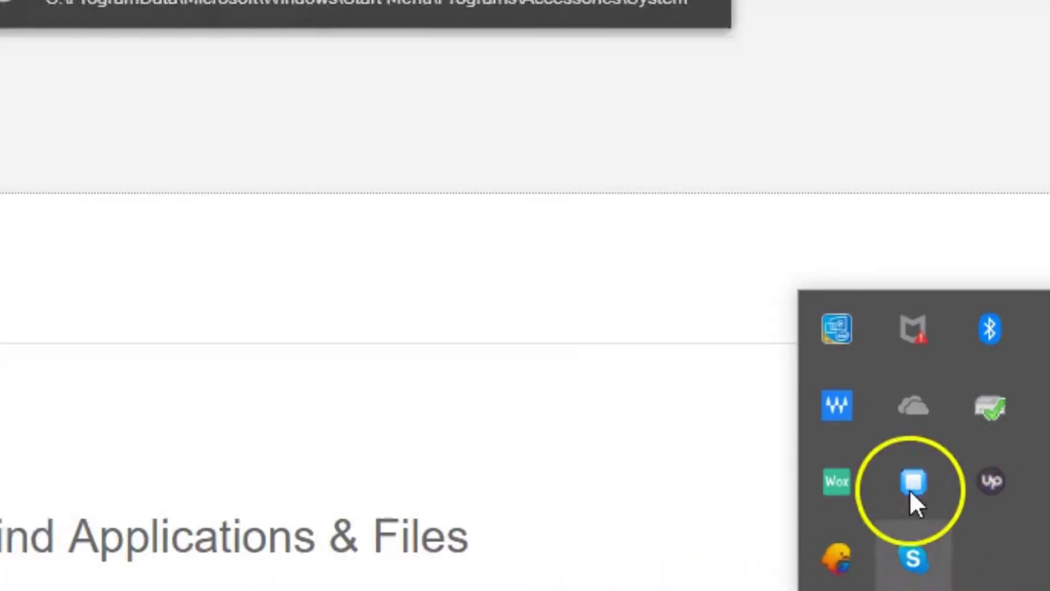
pyautogui.rightClick(839, 481)
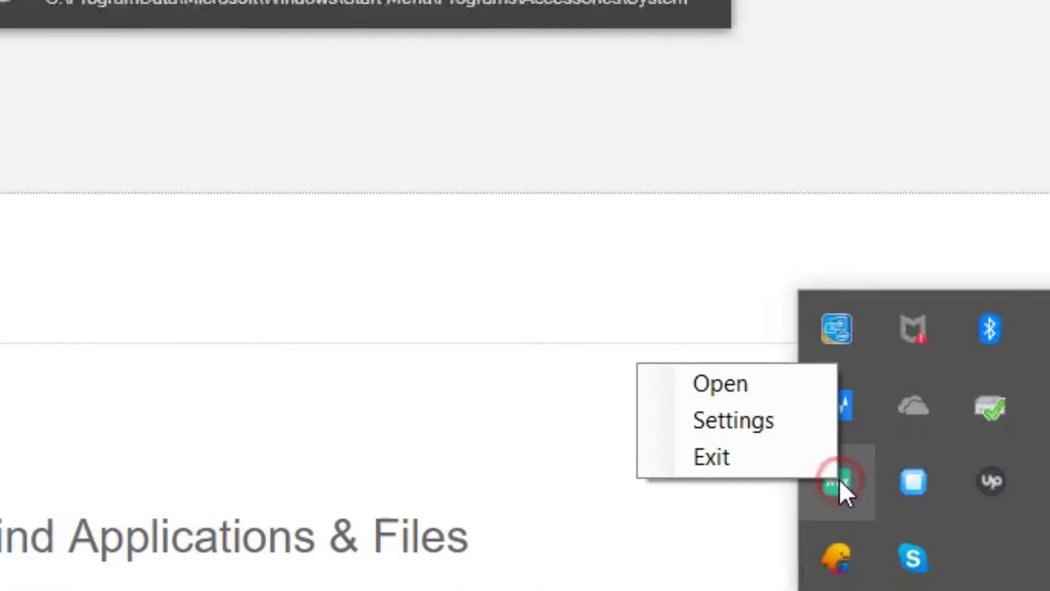
pyautogui.click(747, 424)
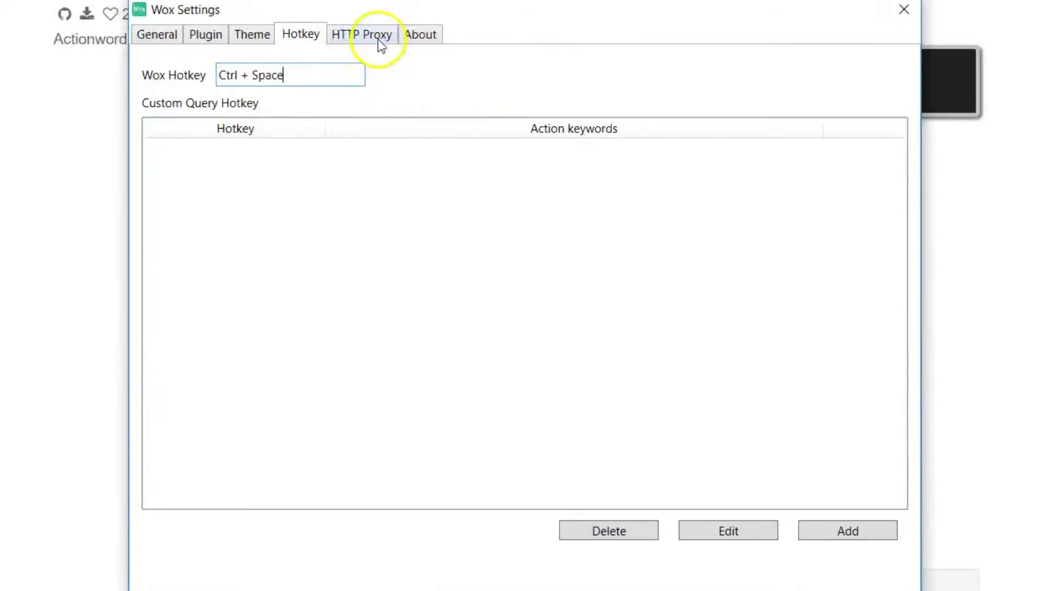
# - View the About page, test the Ctrl+Space launcher hotkey, and return to the Hotkey page
pyautogui.click(443, 30)
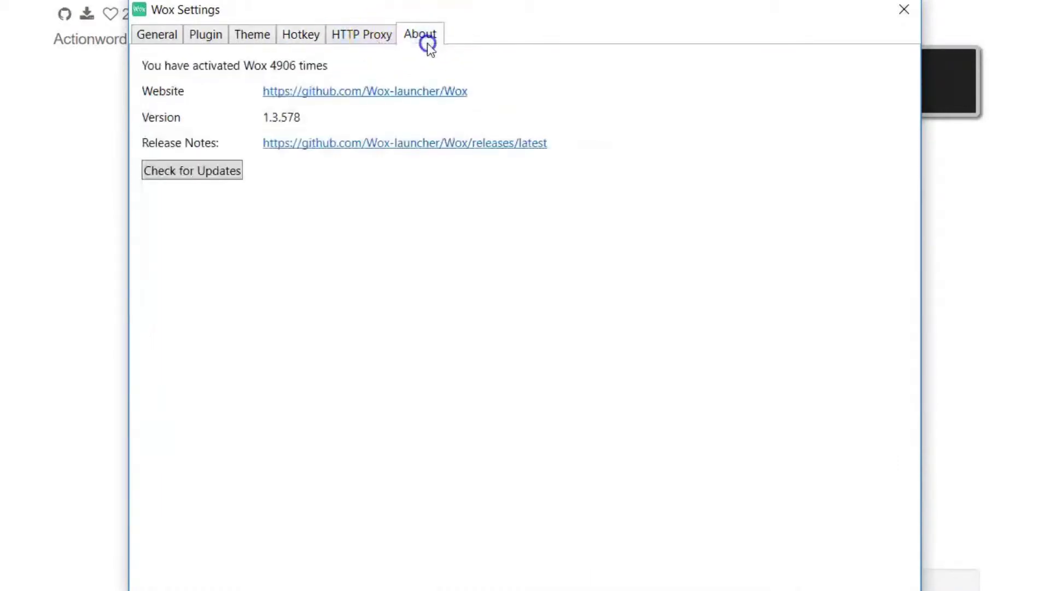
pyautogui.hotkey('ctrl', 'space')
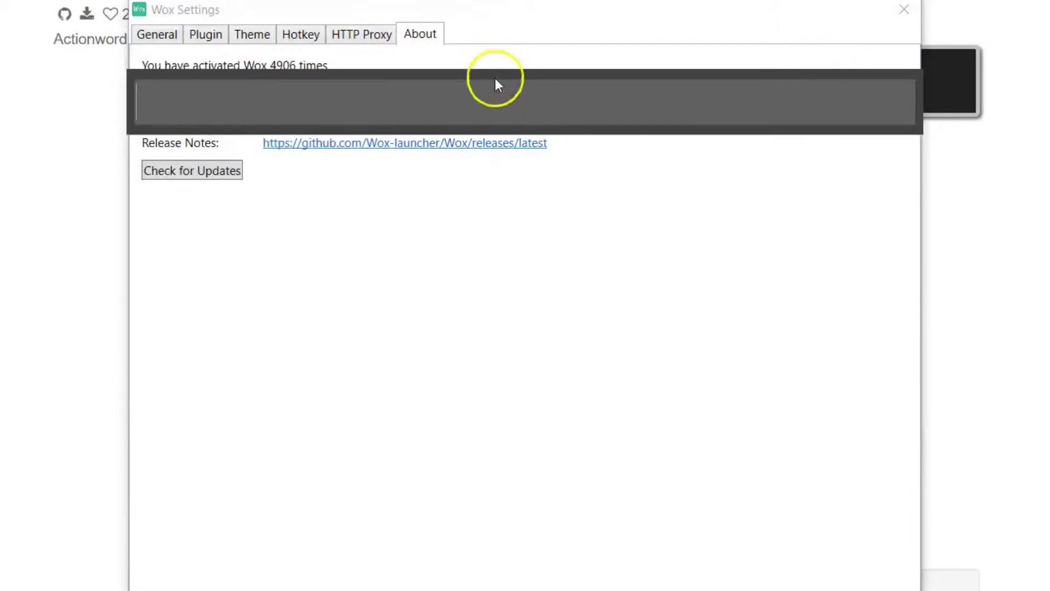
pyautogui.press('Escape')
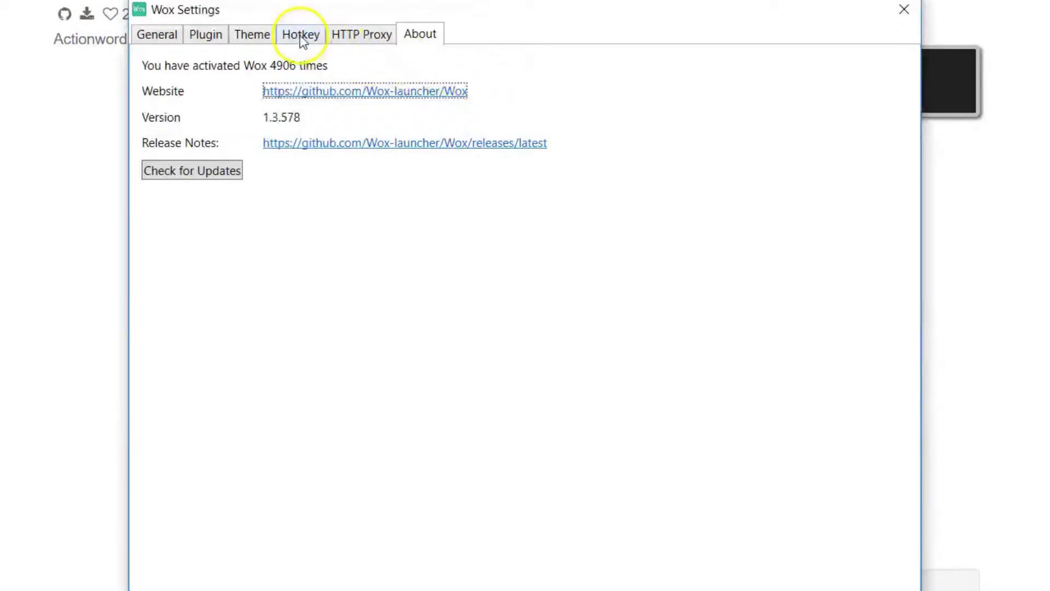
pyautogui.click(299, 35)
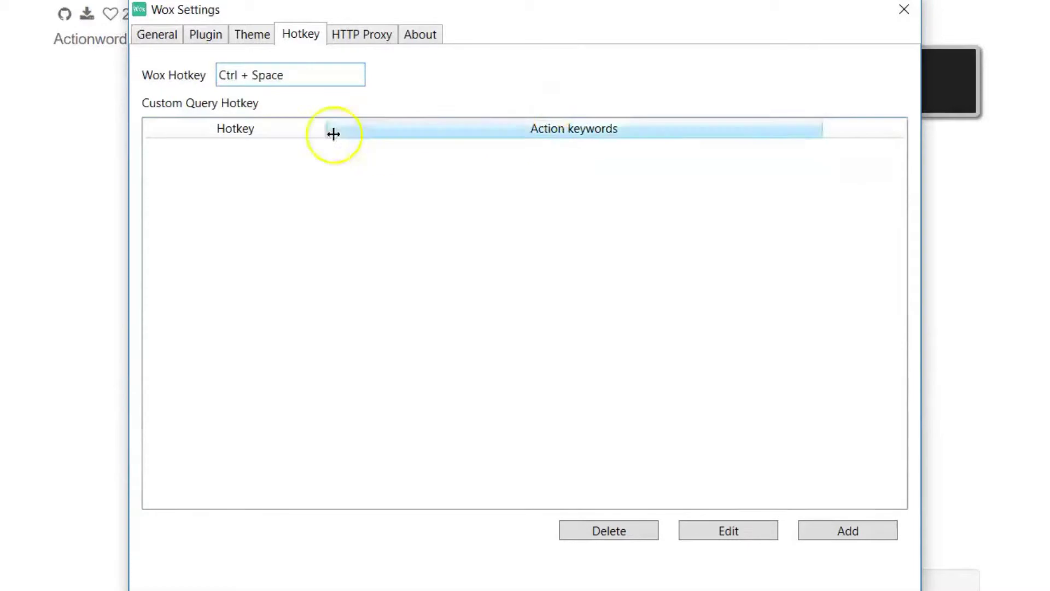
# - On the Plugin tab, inspect and cancel Browser Bookmarks' keyword editor, then select the Folder plugin
pyautogui.click(207, 36)
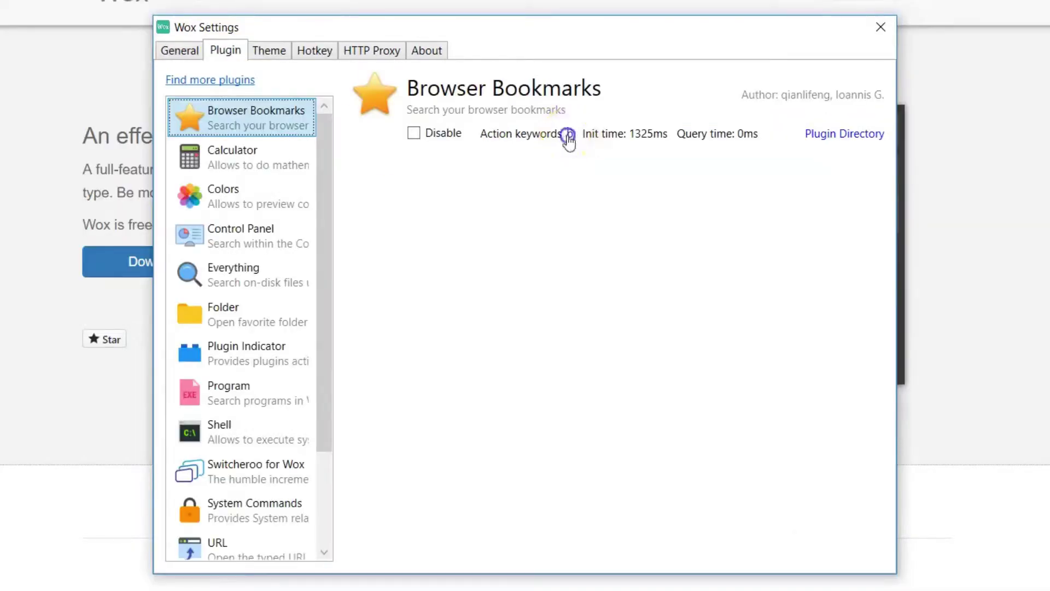
pyautogui.click(567, 134)
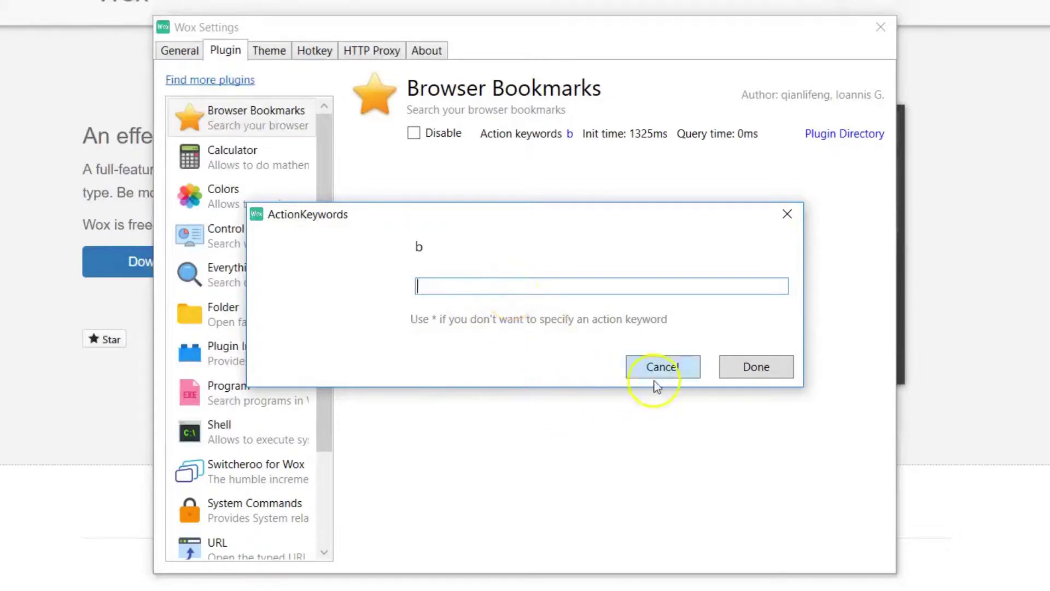
pyautogui.click(675, 374)
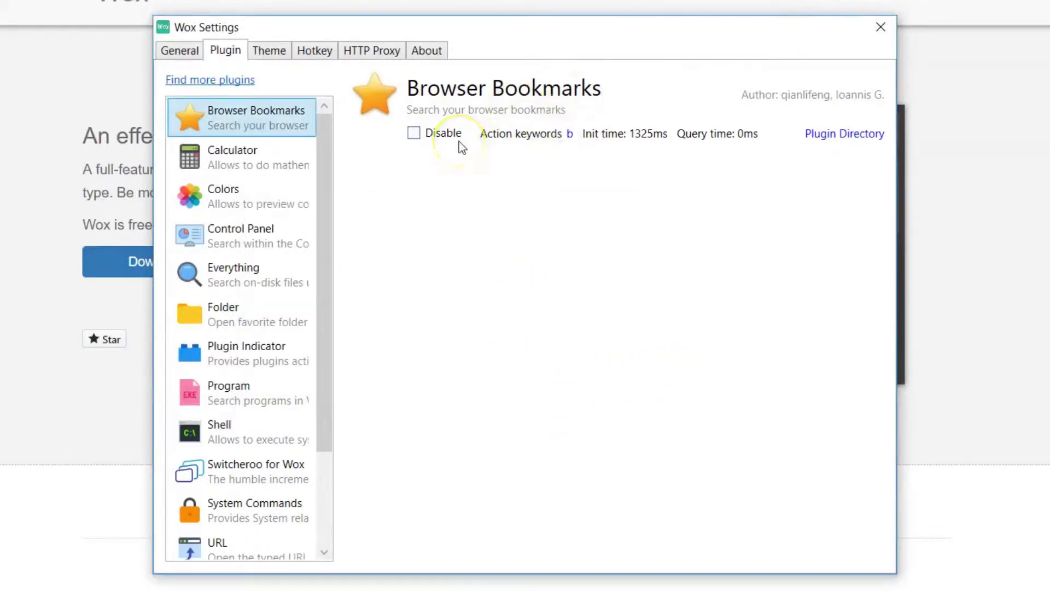
pyautogui.click(280, 323)
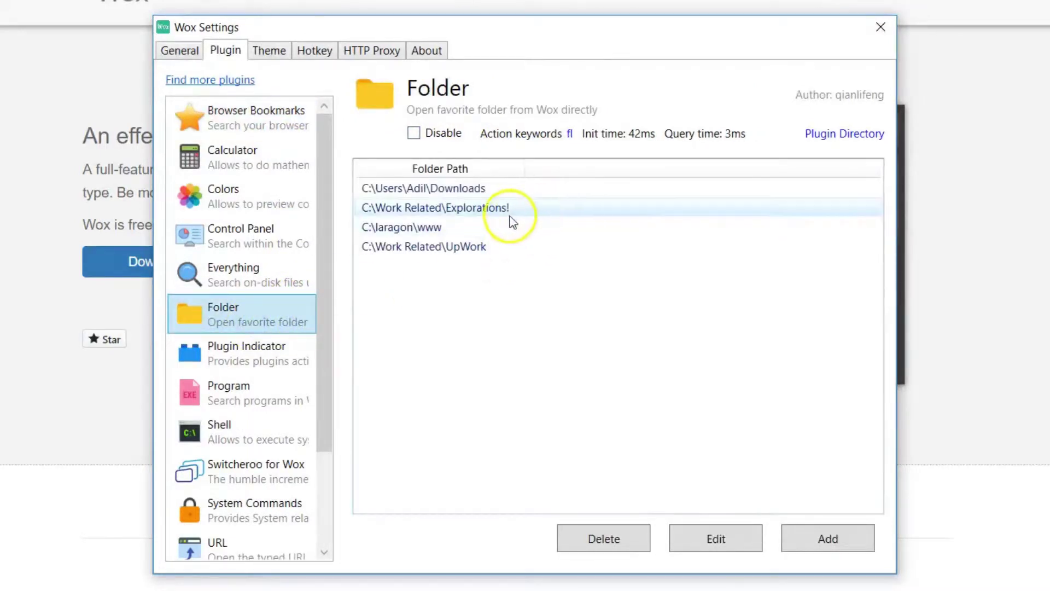
pyautogui.hotkey('alt', 'space')
pyautogui.write('fl')
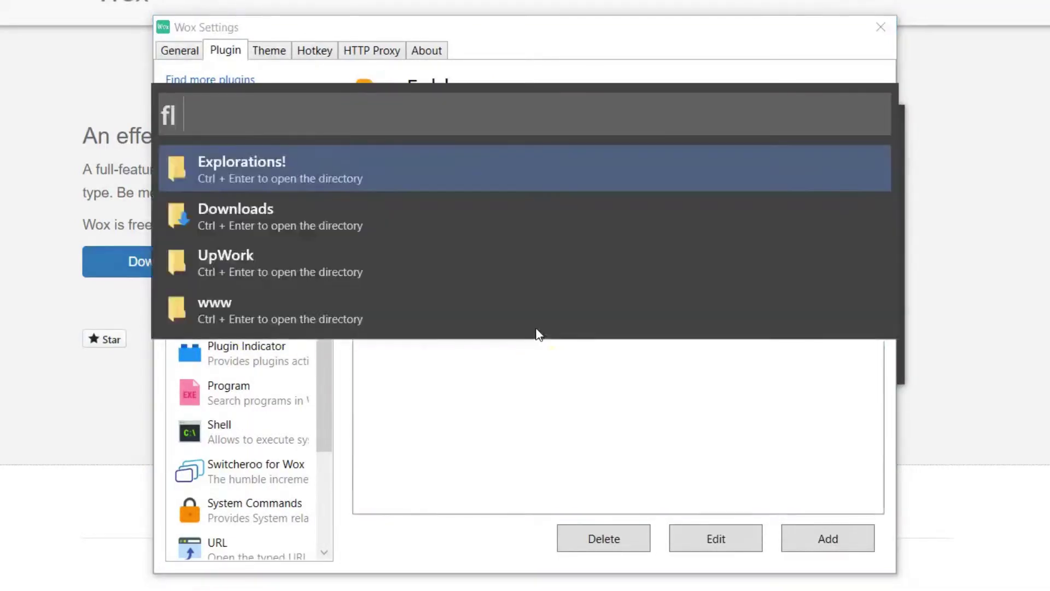
pyautogui.write(' do')
pyautogui.press('BackSpace')
pyautogui.press('BackSpace')
pyautogui.press('BackSpace')
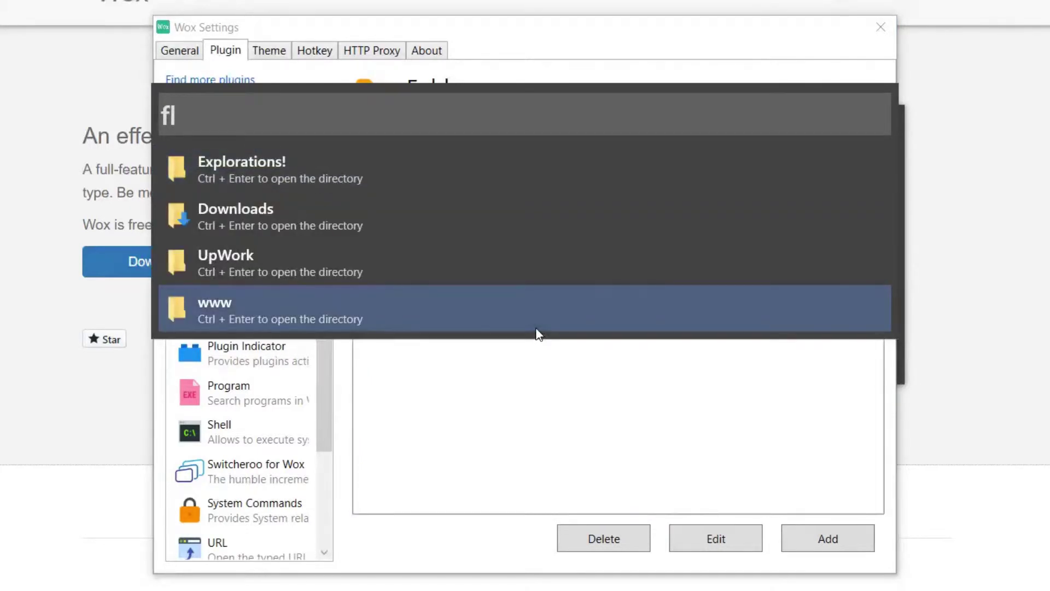
pyautogui.press('Down')
pyautogui.press('Down')
pyautogui.press('Down')
pyautogui.press('Up')
pyautogui.press('Up')
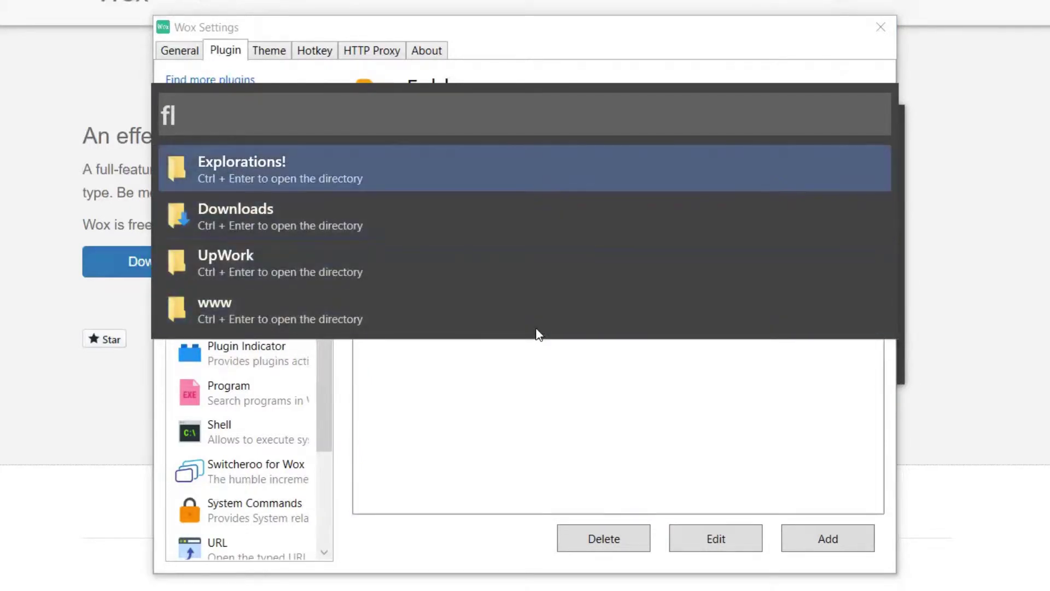
pyautogui.press('Return')
pyautogui.press('Escape')
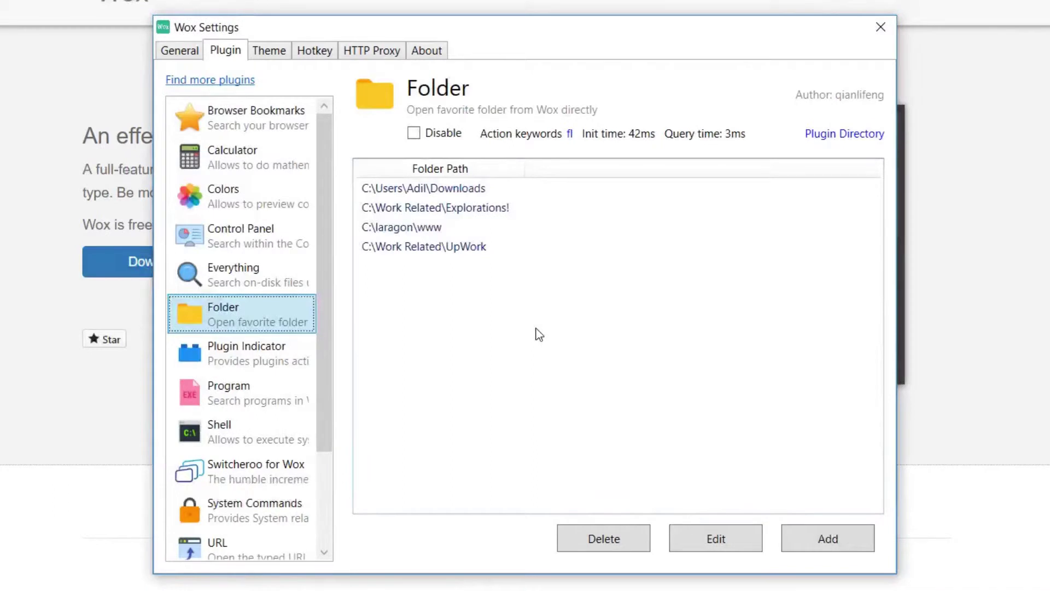
pyautogui.click(434, 168)
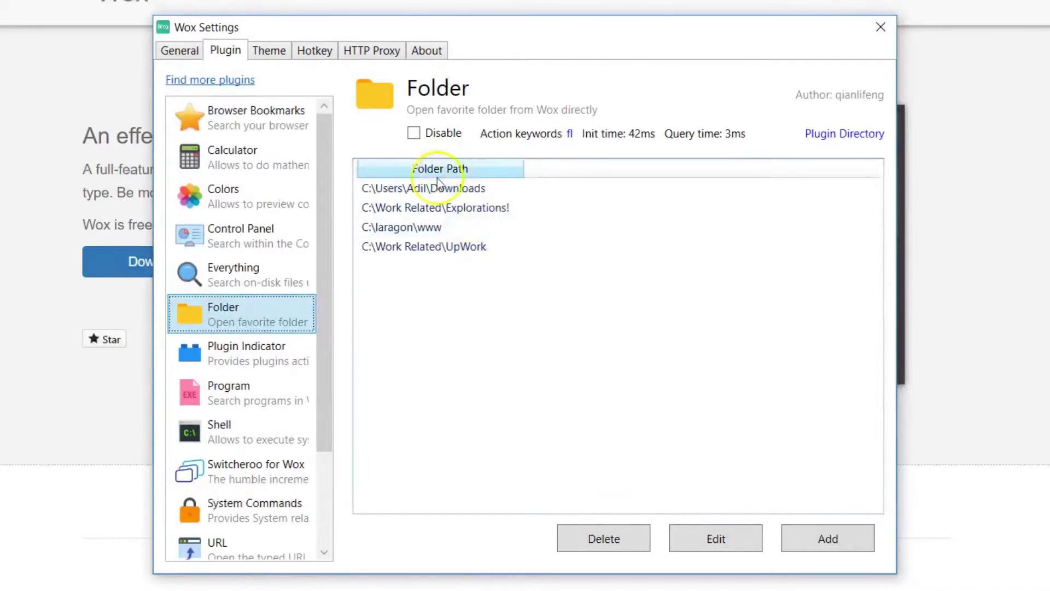
pyautogui.click(570, 134)
pyautogui.click(427, 255)
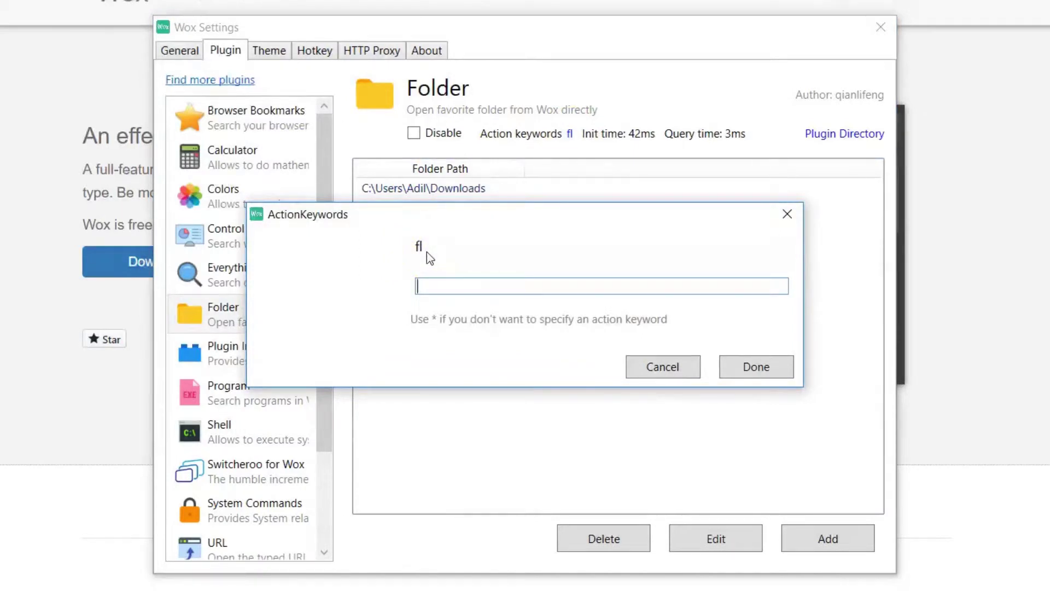
pyautogui.click(549, 305)
pyautogui.click(657, 368)
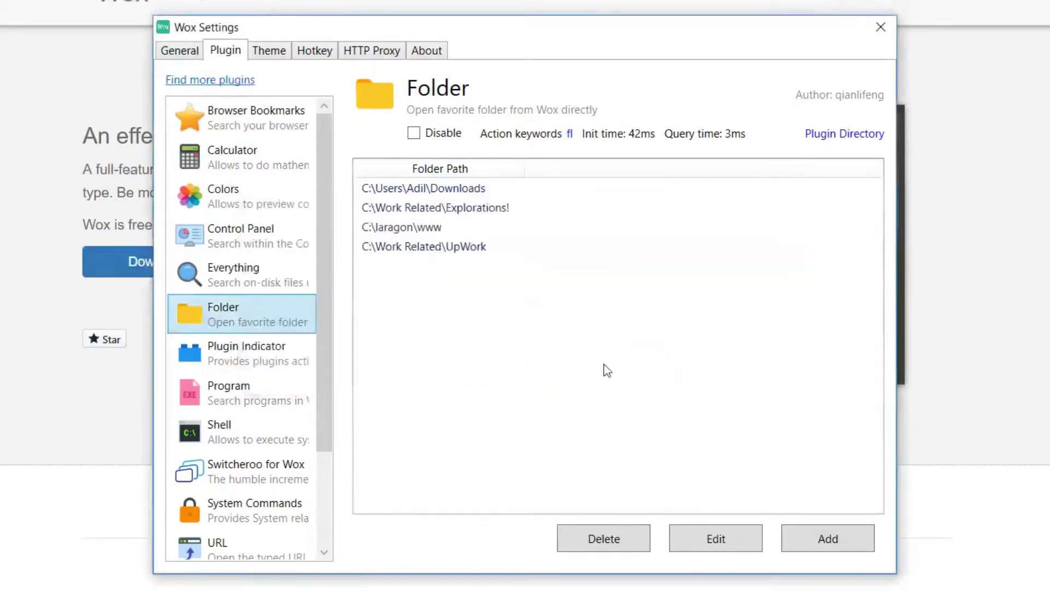
pyautogui.click(837, 539)
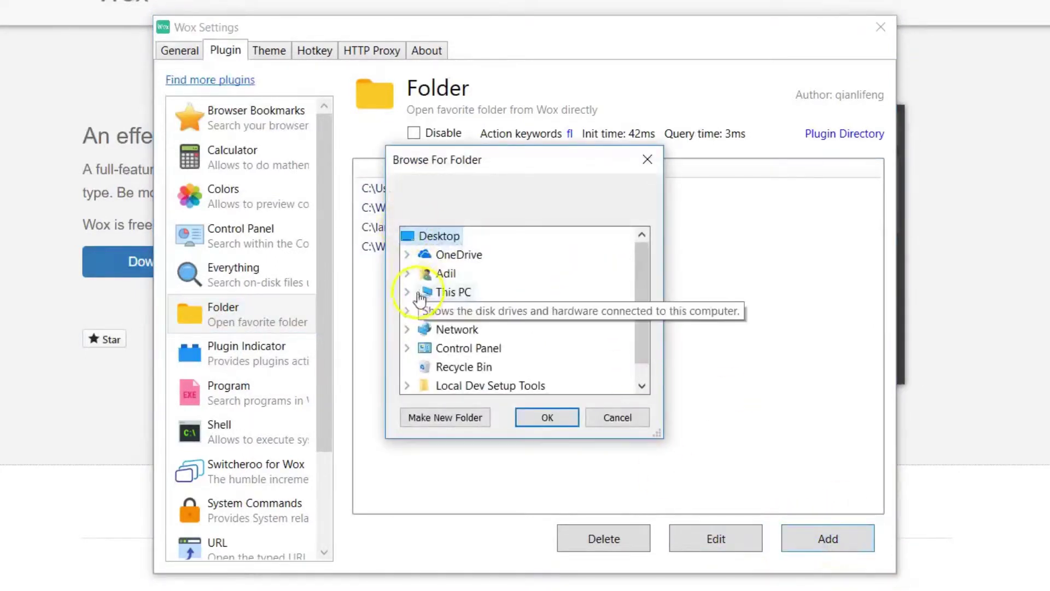
# - Cancel the Browse For Folder dialog and test the fl folder keyword in the launcher
pyautogui.click(536, 417)
pyautogui.click(622, 418)
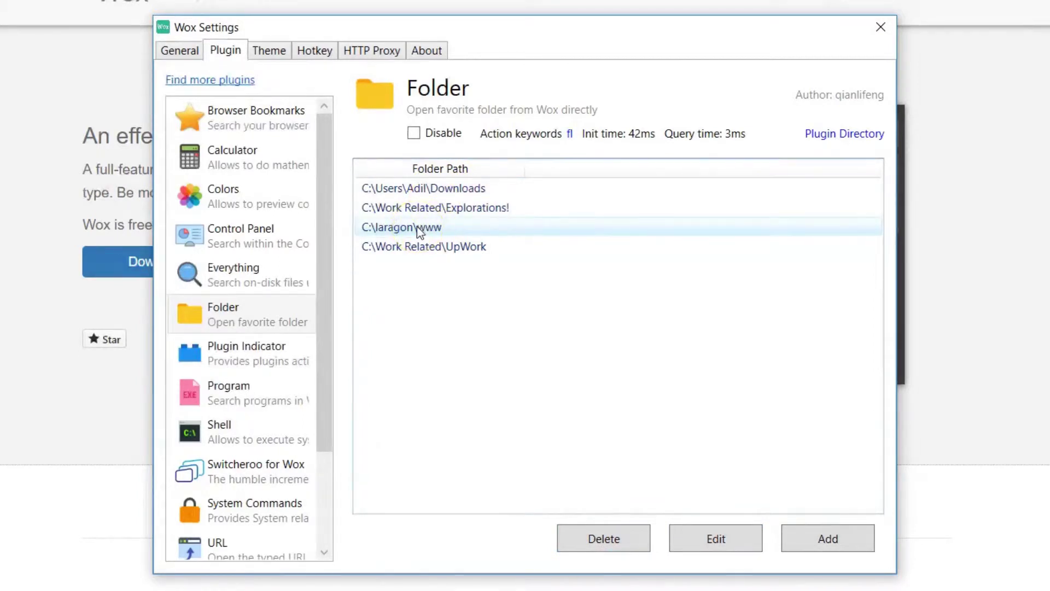
pyautogui.hotkey('alt', 'space')
pyautogui.write('fl')
pyautogui.press('Escape')
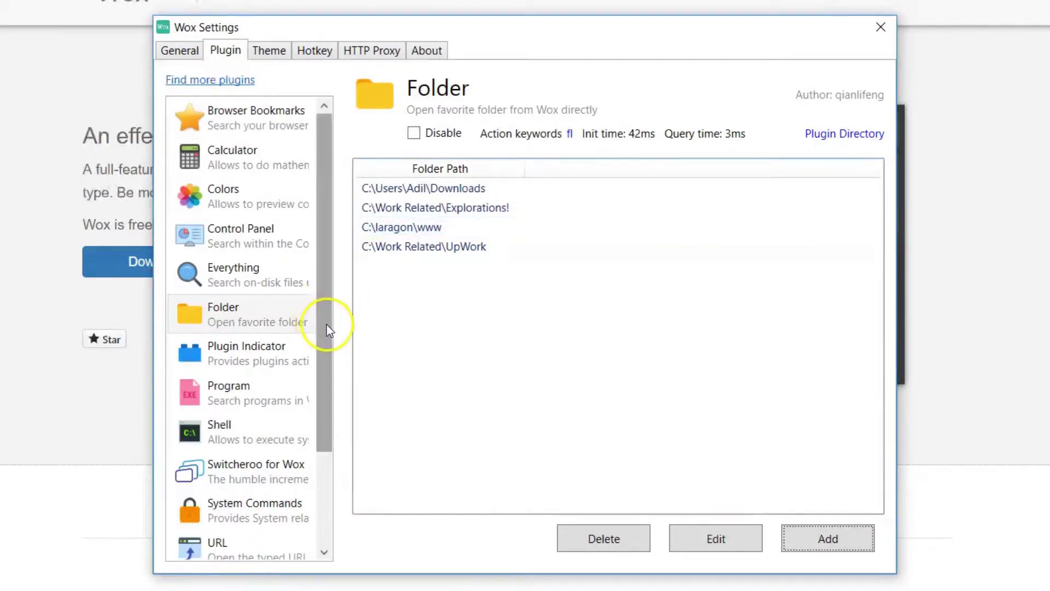
# - Select the Program plugin, test a 'note' search, and select the conemu-maximus5 location row
pyautogui.click(245, 420)
pyautogui.click(256, 395)
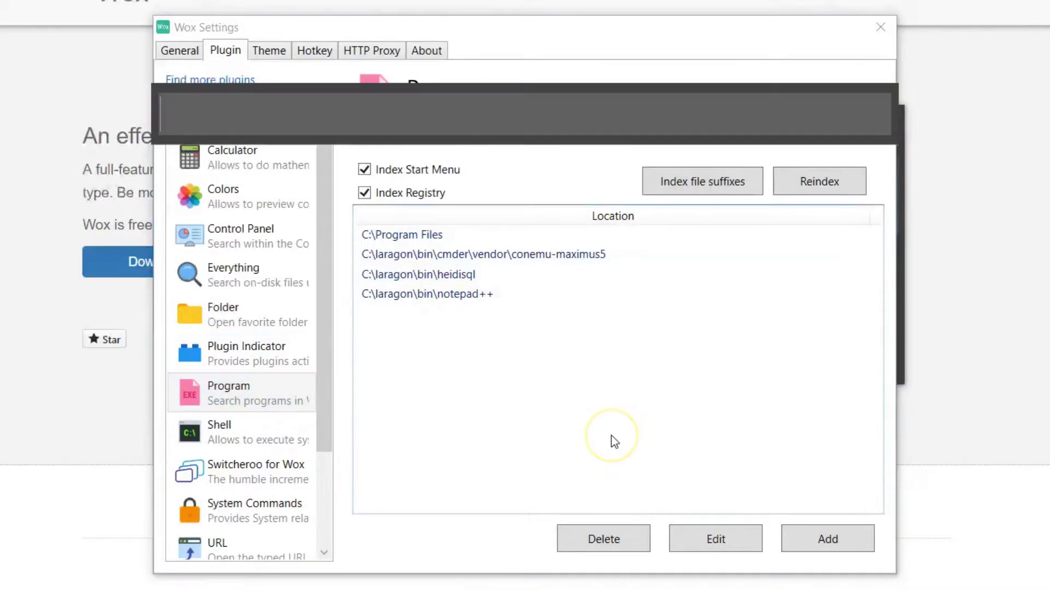
pyautogui.write('f')
pyautogui.press('BackSpace')
pyautogui.write('note')
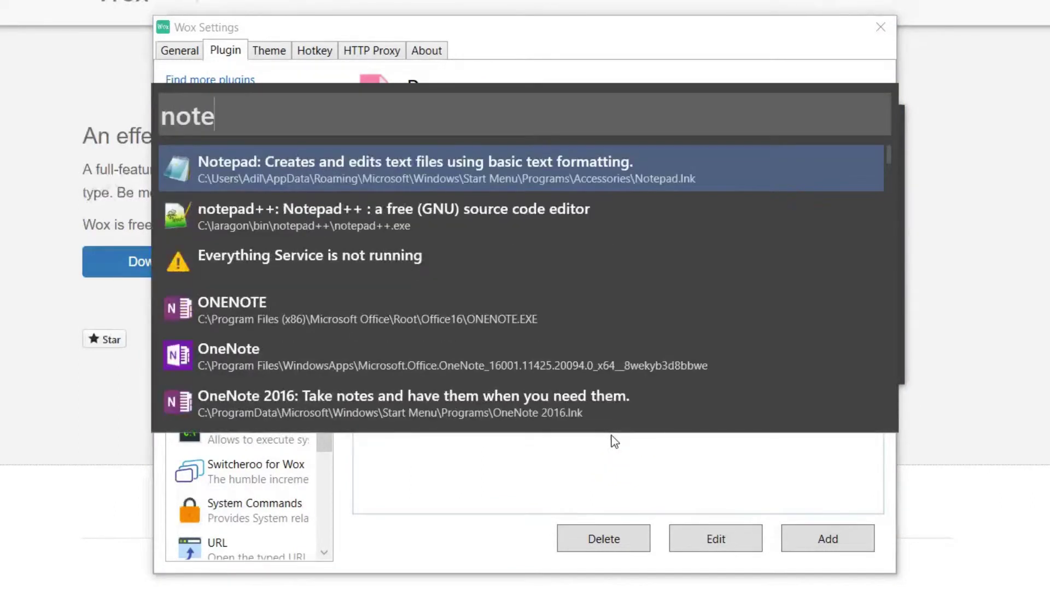
pyautogui.press('Escape')
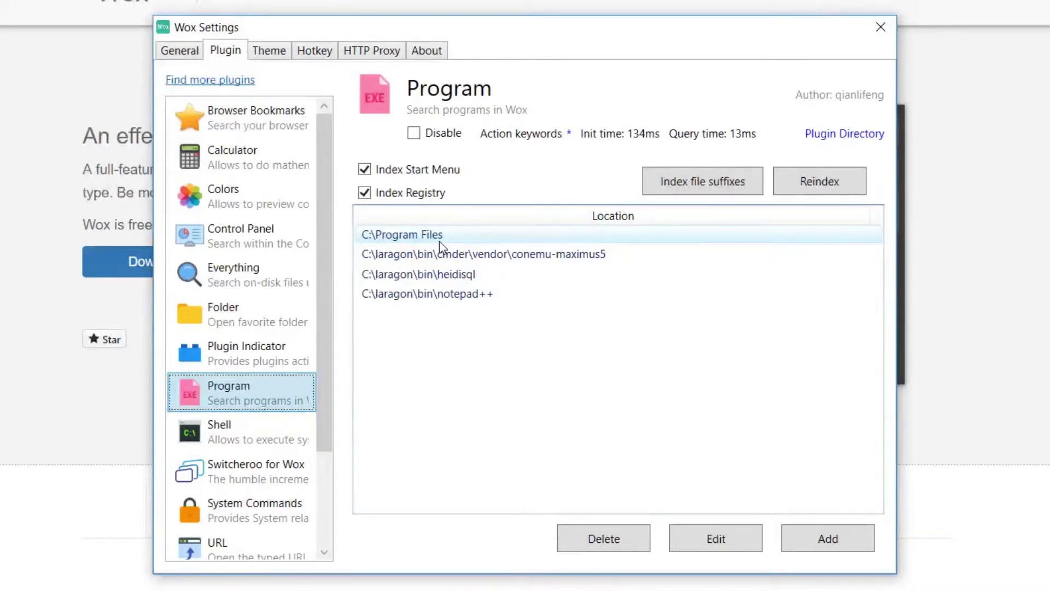
pyautogui.click(397, 257)
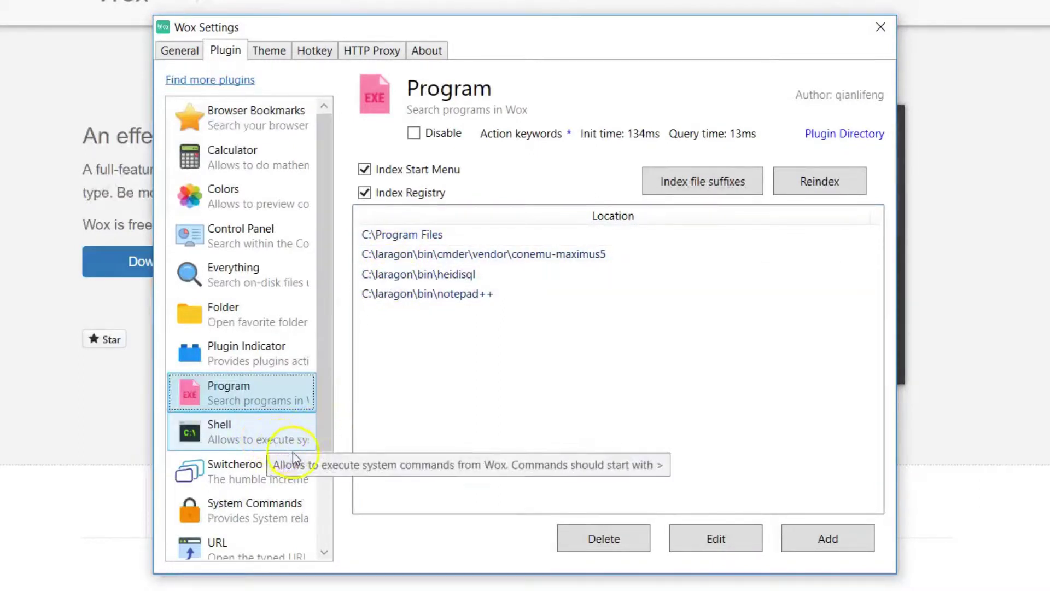
# - Select the URL plugin and inspect its 'u' action keyword editor without changing it
pyautogui.click(324, 435)
pyautogui.moveTo(322, 433); pyautogui.dragTo(321, 532)
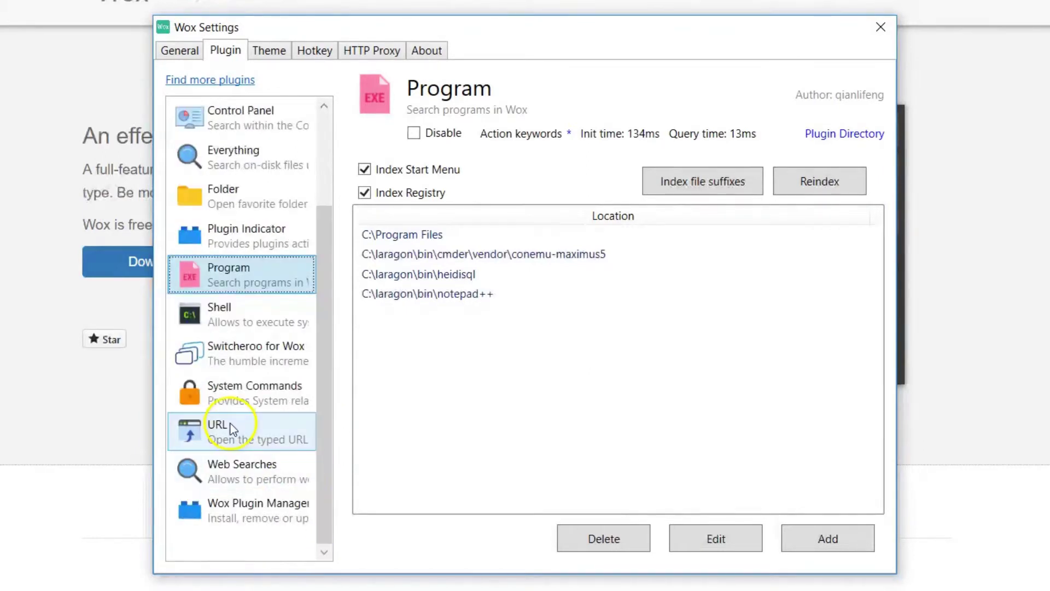
pyautogui.click(198, 425)
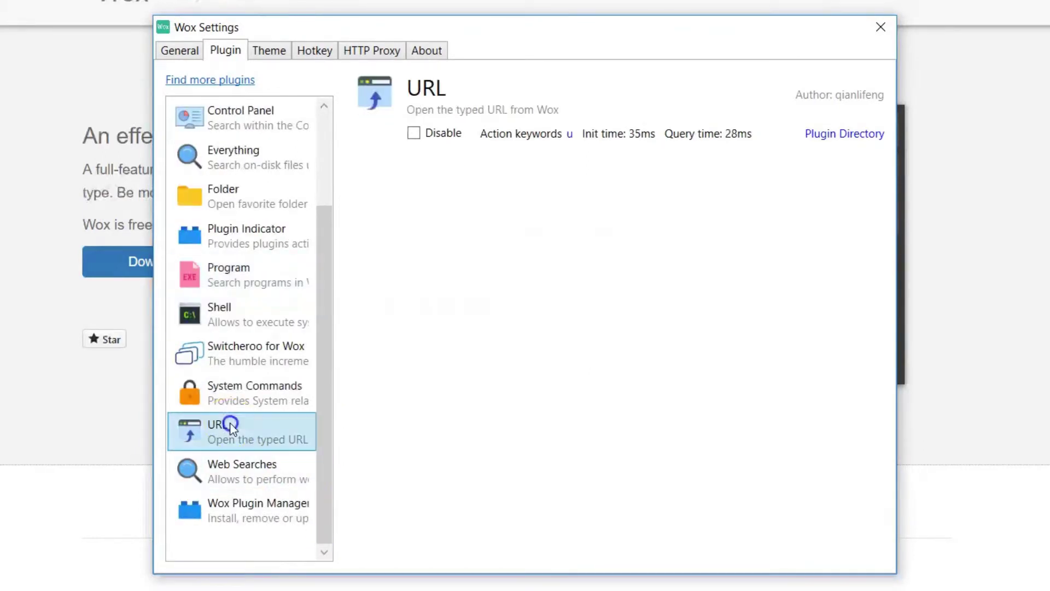
pyautogui.click(570, 134)
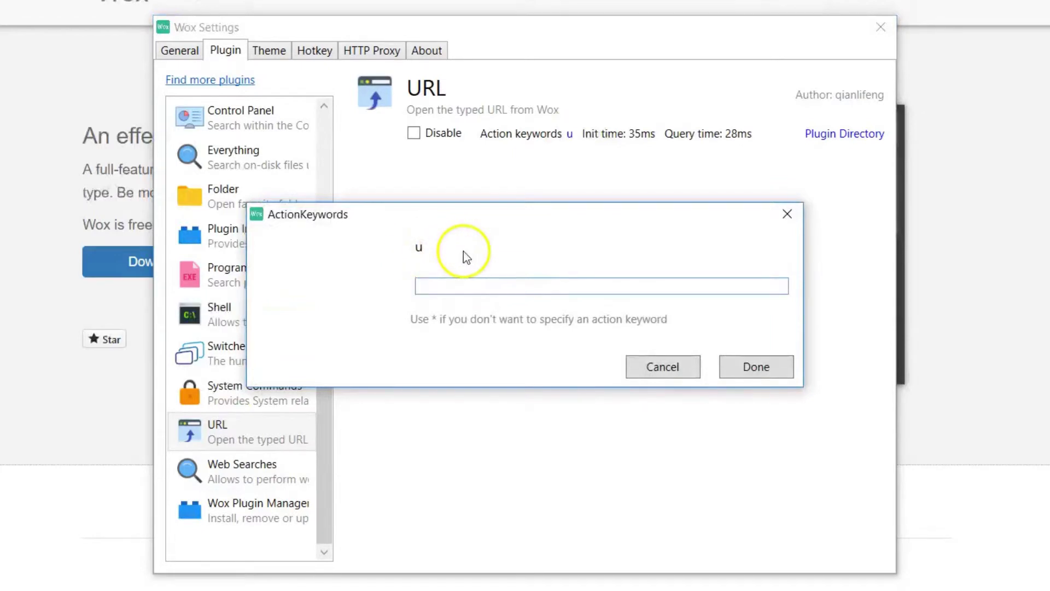
pyautogui.click(690, 376)
# - Open google.com with a 'u google.com' query, close that tab, and return to Wox Settings
pyautogui.hotkey('alt', 'space')
pyautogui.write('u')
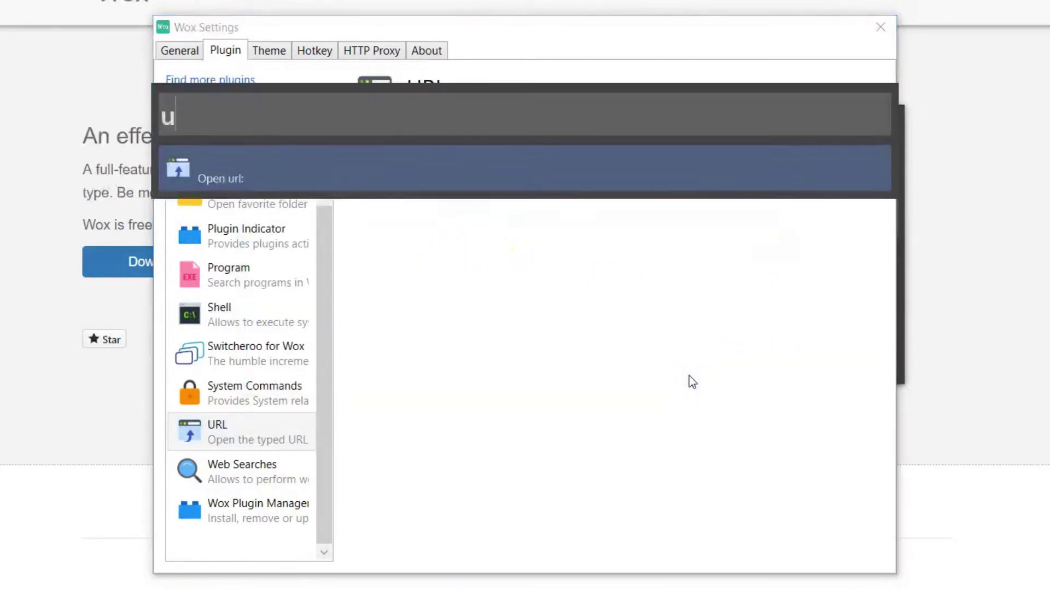
pyautogui.write(' gog')
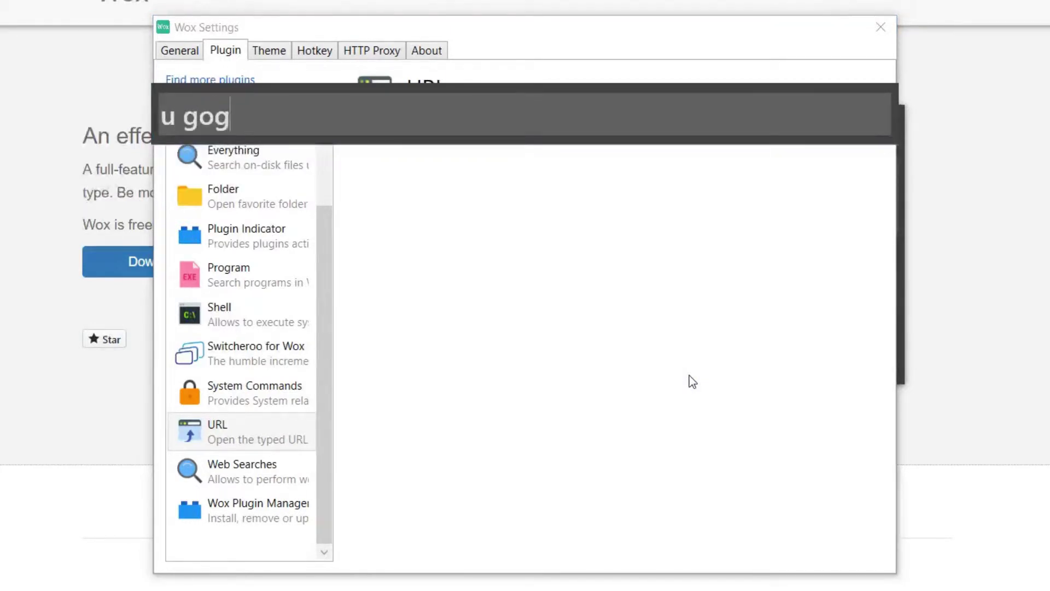
pyautogui.press('BackSpace')
pyautogui.write('ogle.com')
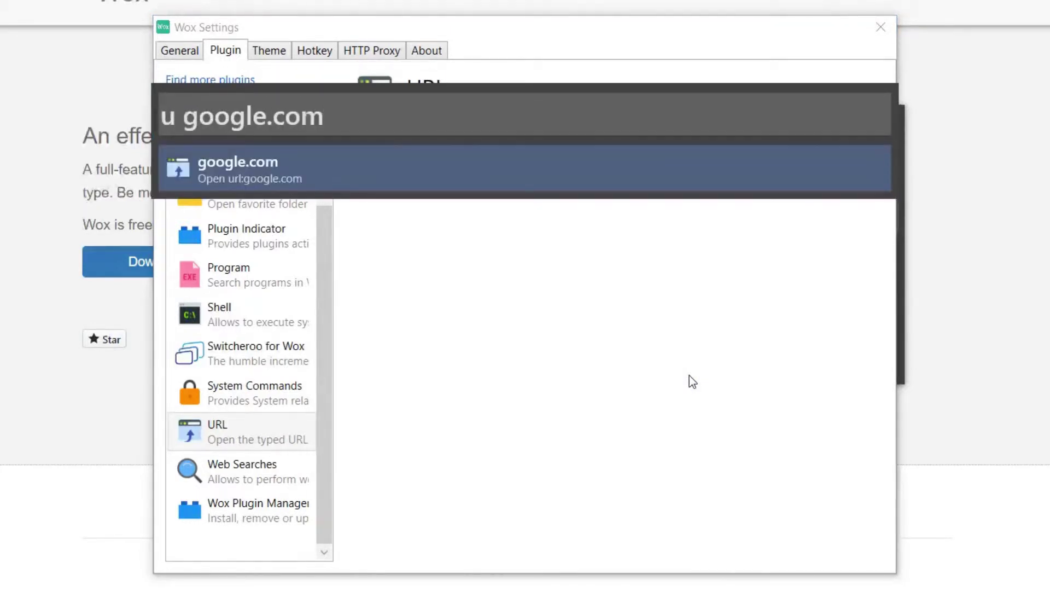
pyautogui.press('Return')
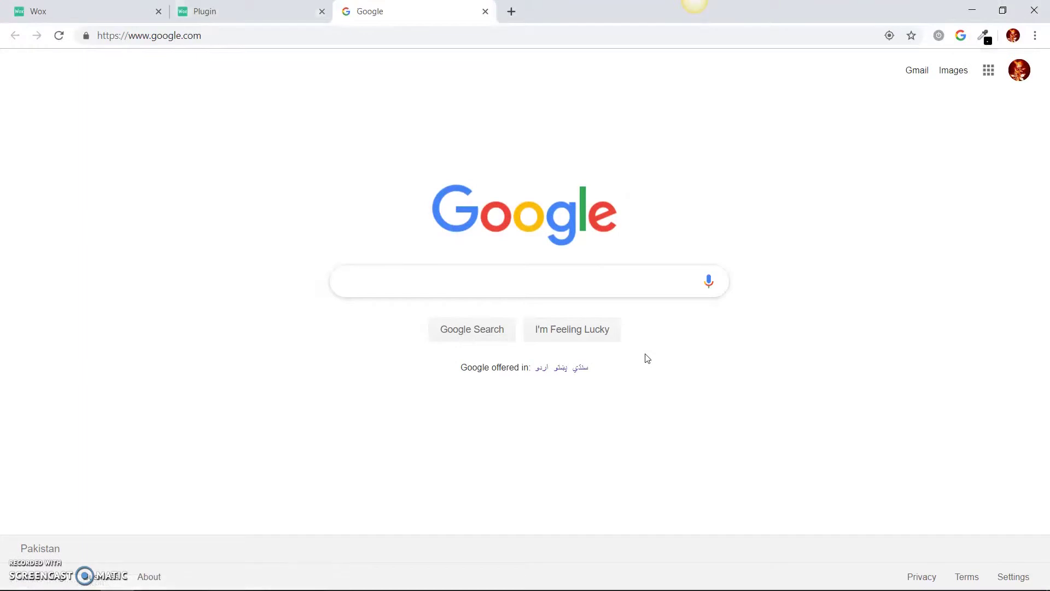
pyautogui.hotkey('ctrl', 'w')
pyautogui.hotkey('ctrl', 'shift', 'Tab')
pyautogui.hotkey('alt', 'Tab')
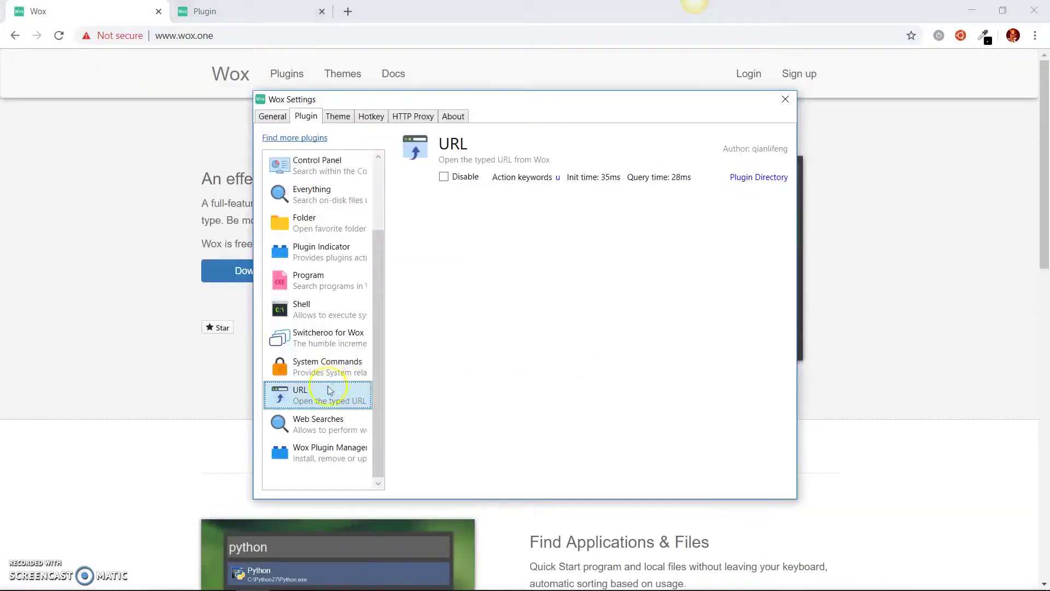
# - Select Web Searches and inspect the g entry's Google URL and its {q} placeholder, then cancel
pyautogui.click(306, 430)
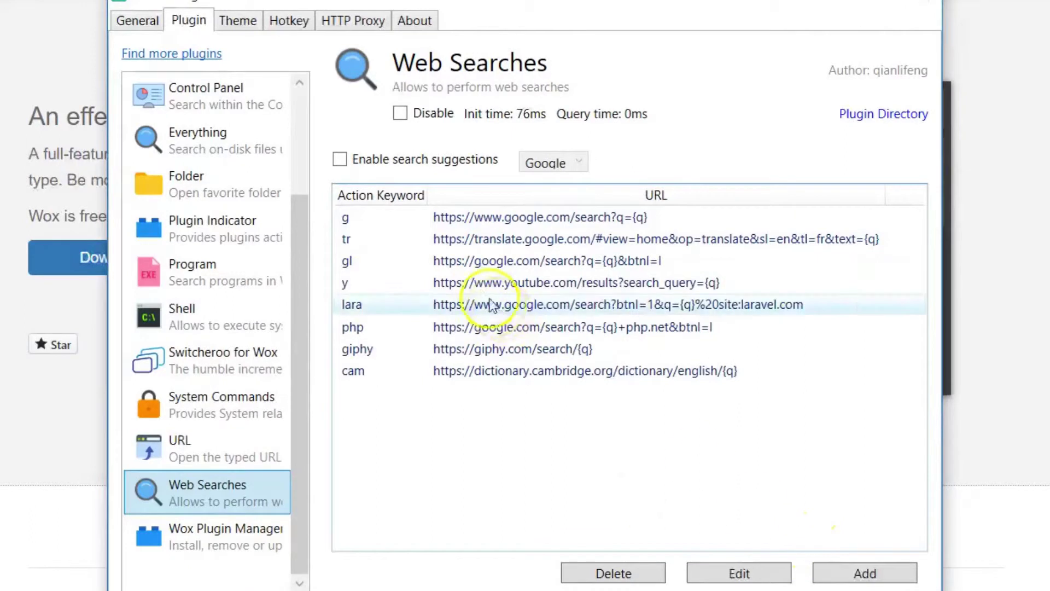
pyautogui.click(372, 217)
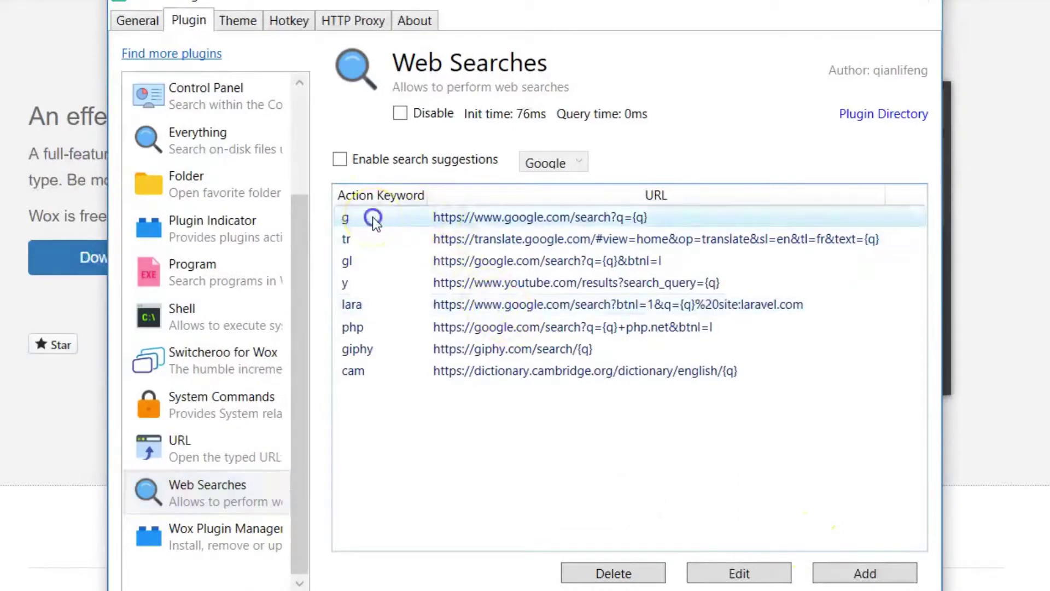
pyautogui.click(343, 221)
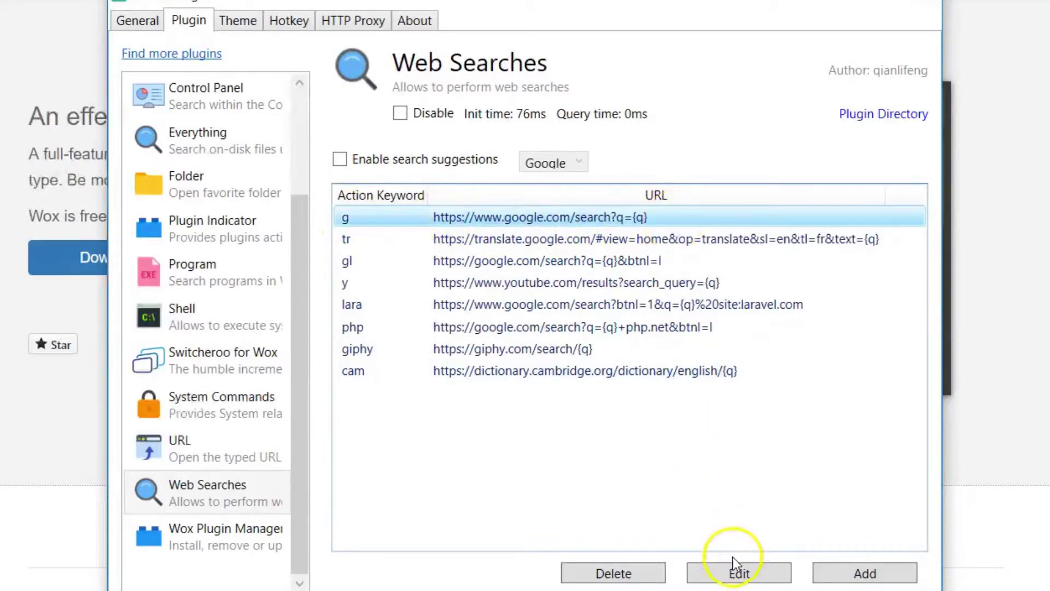
pyautogui.click(736, 581)
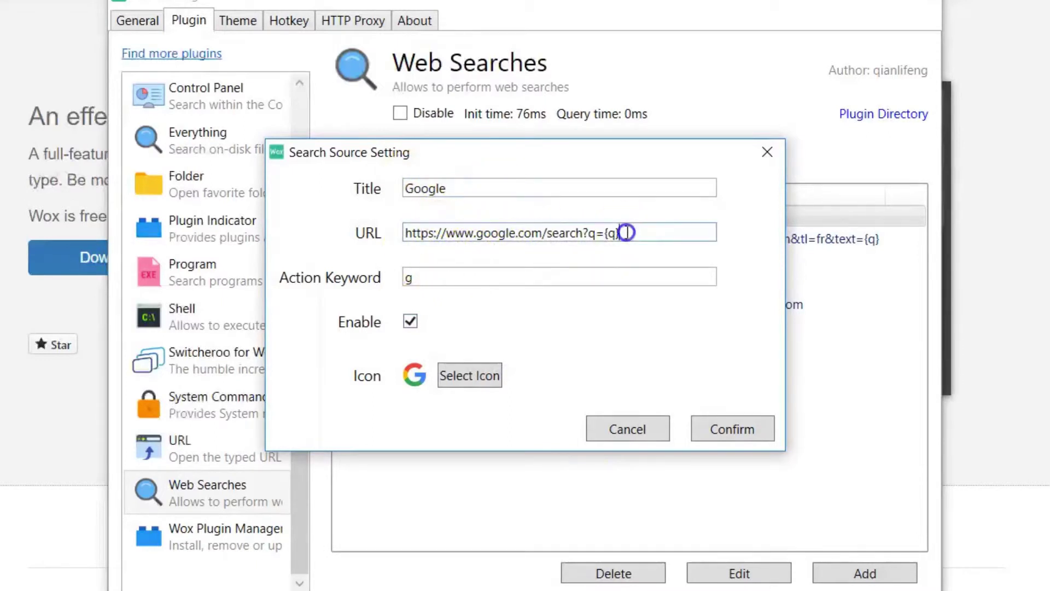
pyautogui.moveTo(625, 233); pyautogui.dragTo(601, 235)
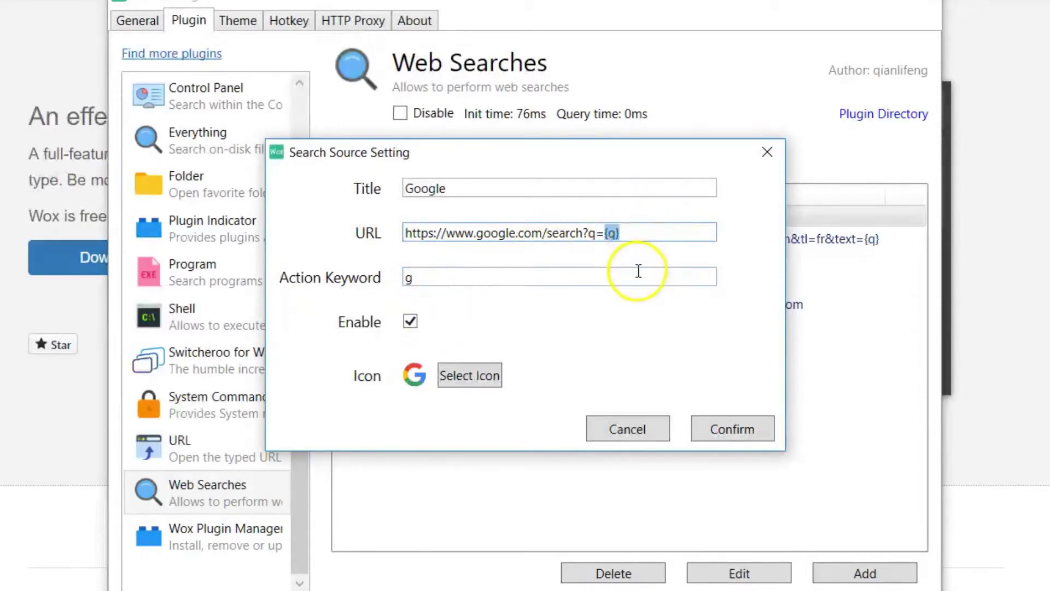
pyautogui.click(638, 428)
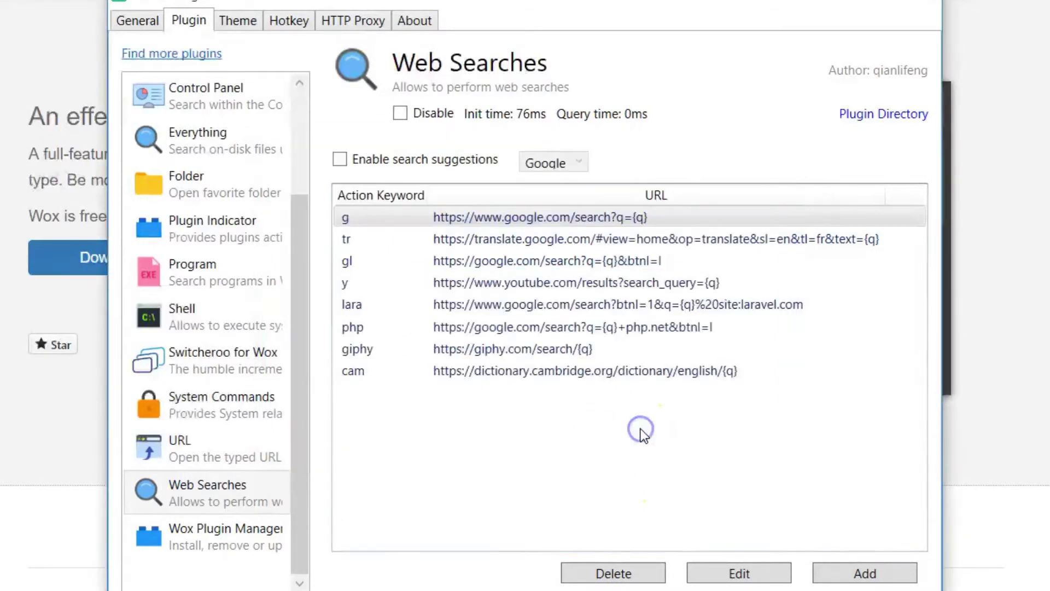
# - Run 'g testing 123' from the launcher, highlight the query in Chrome, and return to Settings
pyautogui.hotkey('alt', 'space')
pyautogui.write('g testing 123')
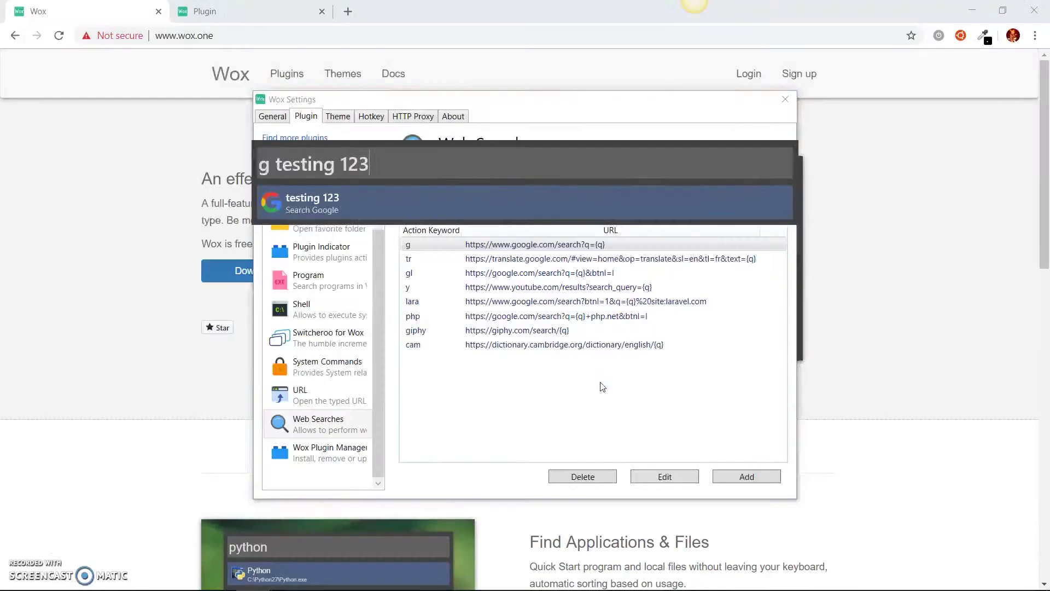
pyautogui.press('Return')
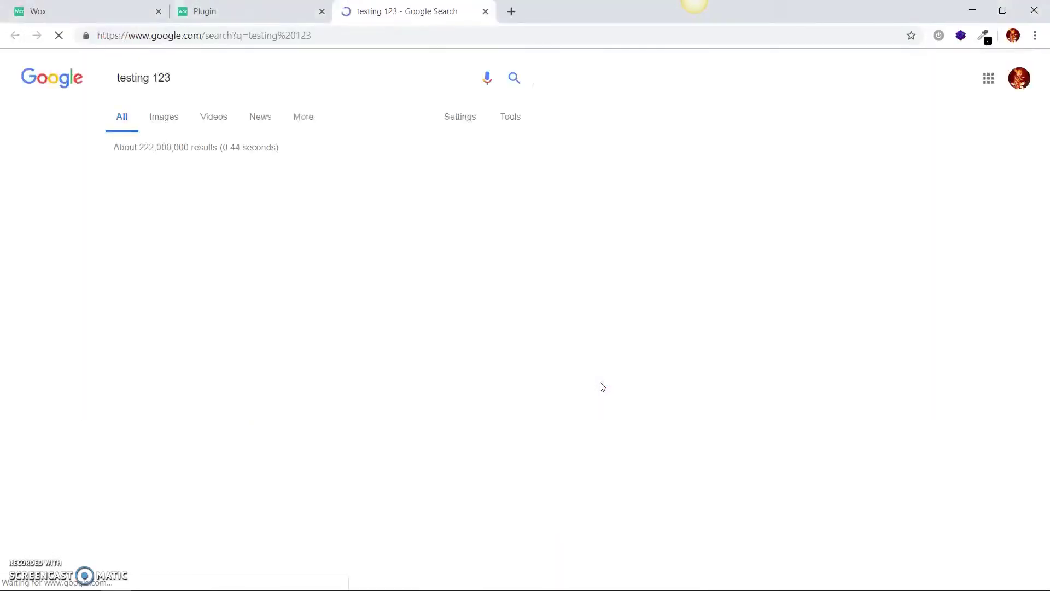
pyautogui.click(120, 80)
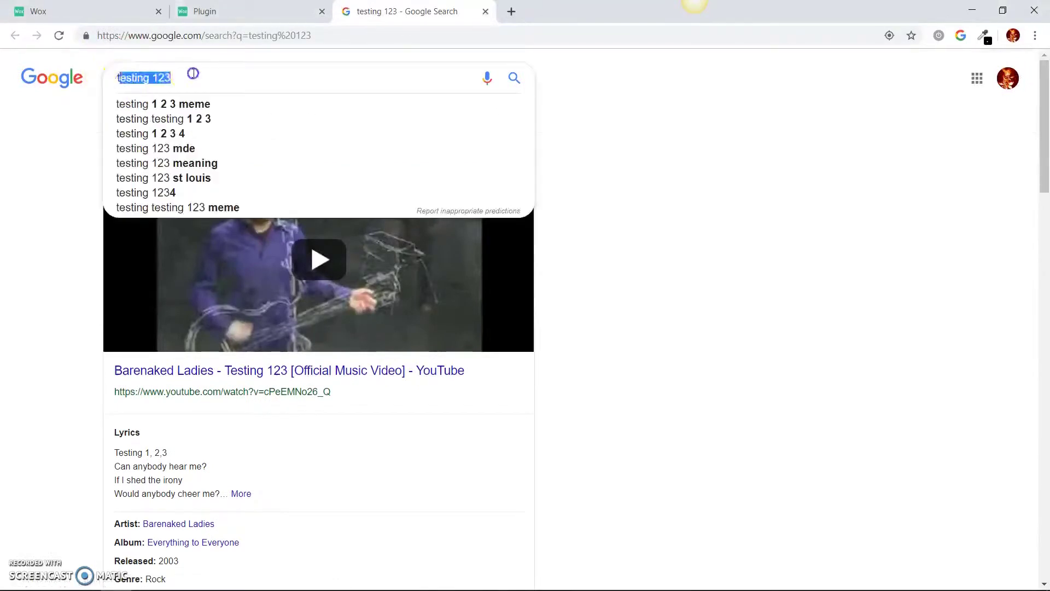
pyautogui.moveTo(120, 79); pyautogui.dragTo(184, 73)
pyautogui.hotkey('alt', 'Tab')
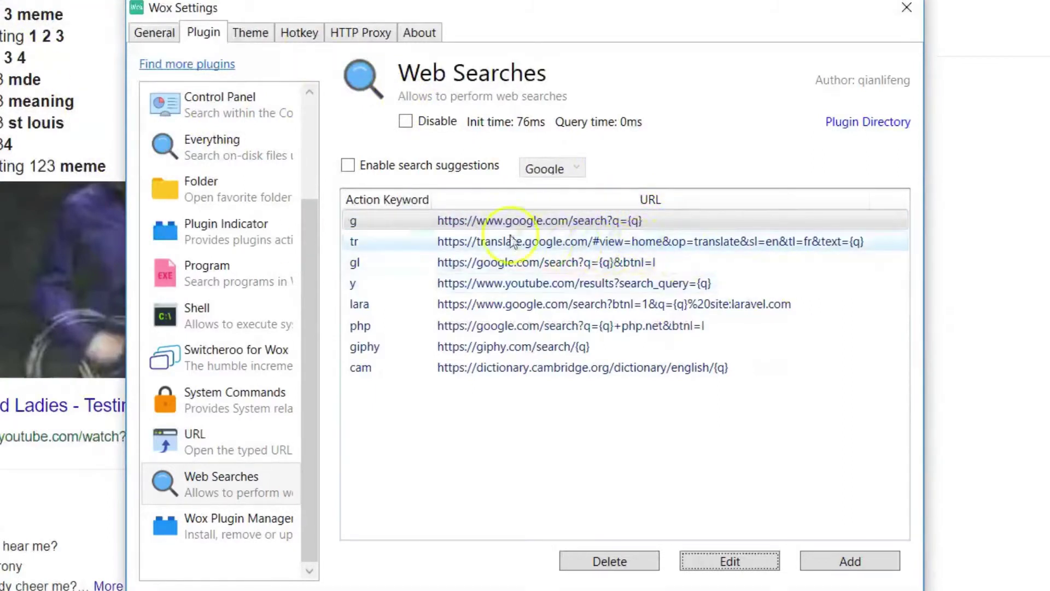
# - Inspect the tr Google Translate entry's URL ending in {q}, then cancel without changes
pyautogui.doubleClick(636, 226)
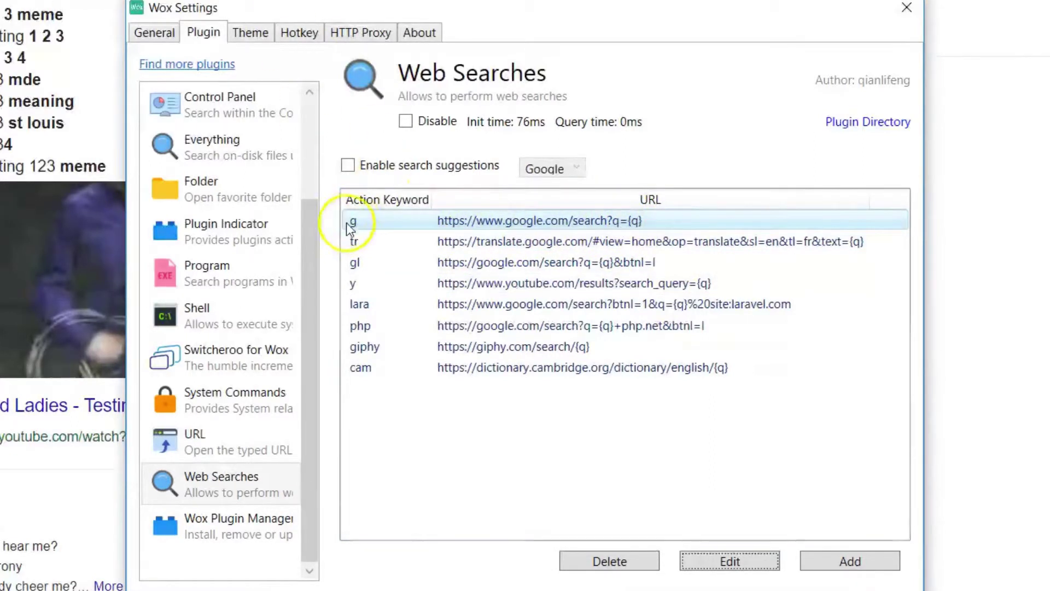
pyautogui.click(472, 245)
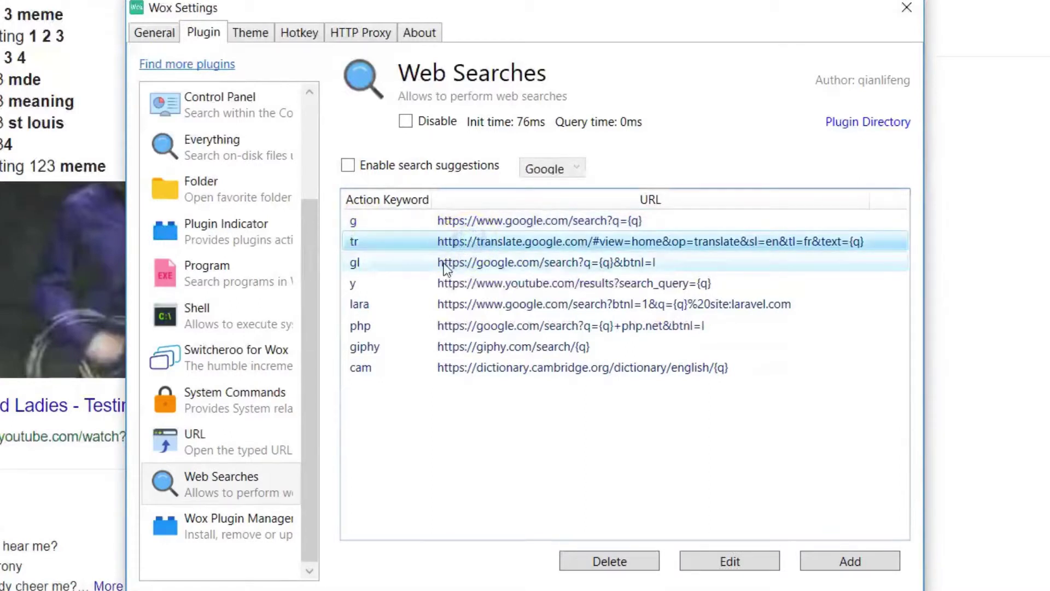
pyautogui.click(509, 245)
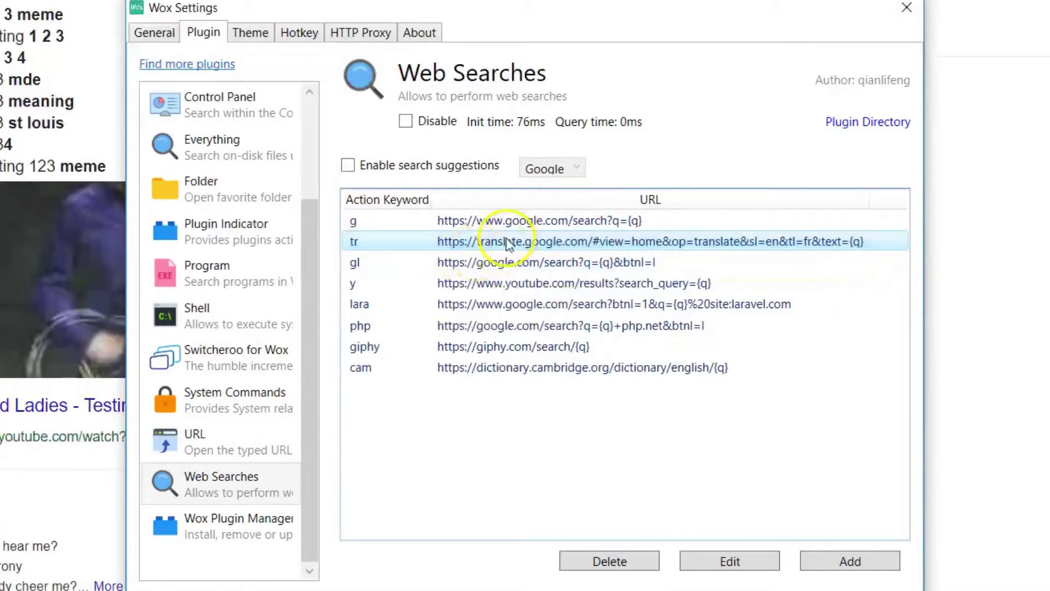
pyautogui.click(730, 560)
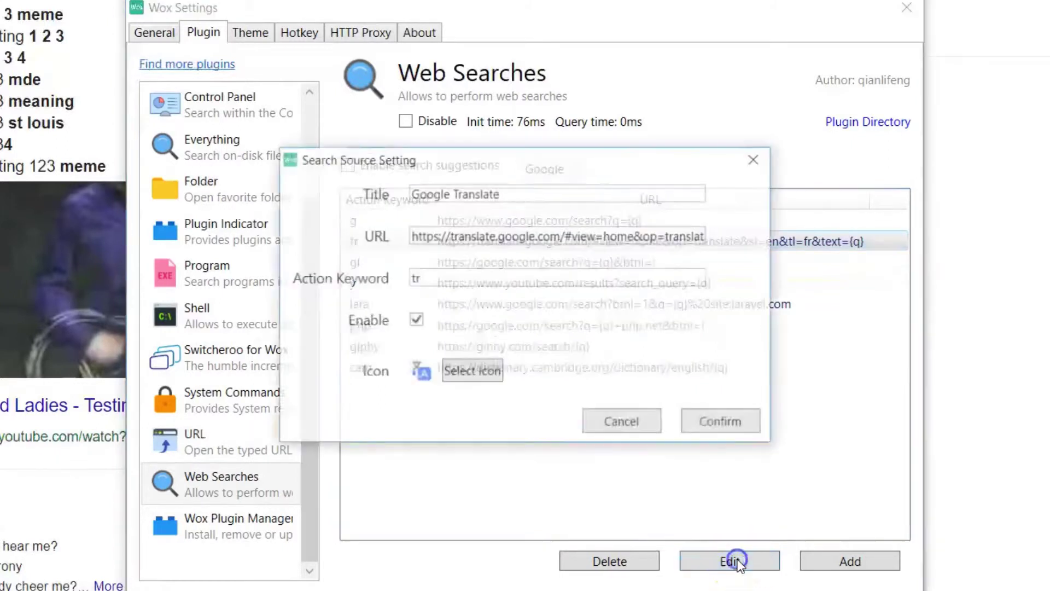
pyautogui.click(535, 235)
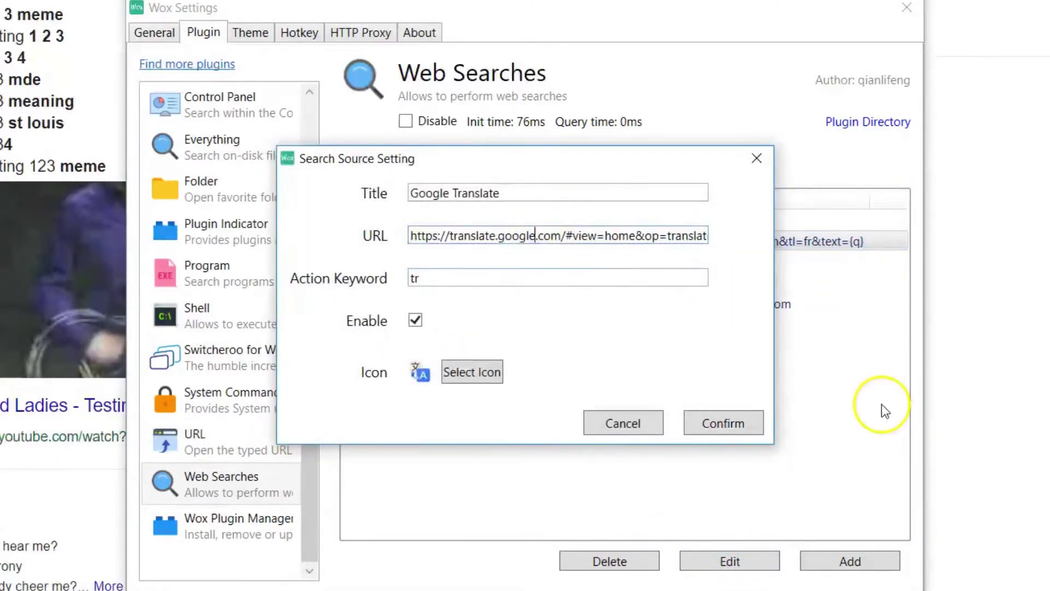
pyautogui.press('End')
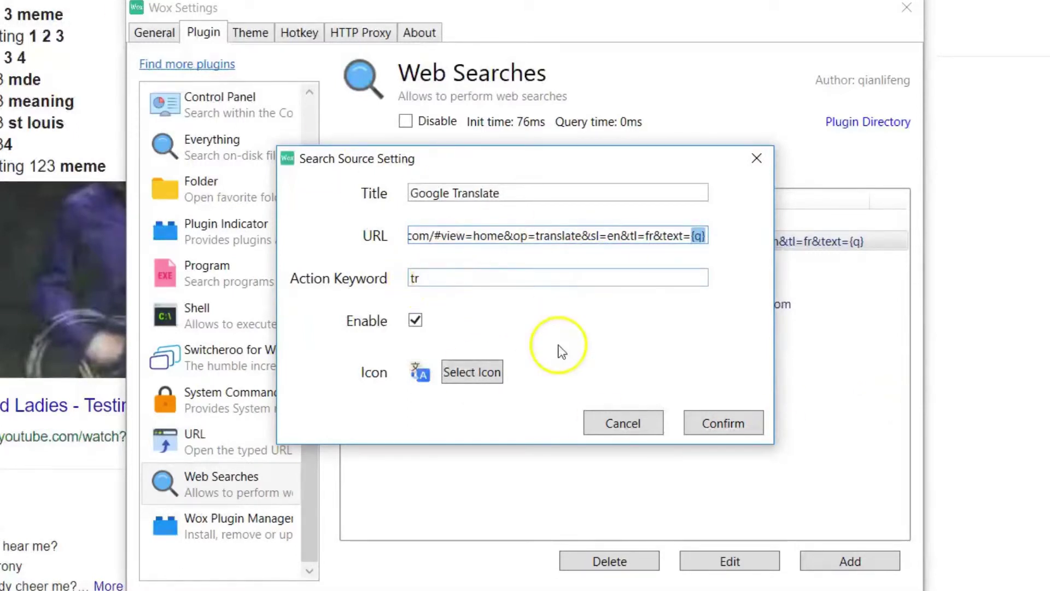
pyautogui.click(617, 419)
# - Run 'tr my name is' from the Wox launcher to open Google Translate
pyautogui.hotkey('alt', 'space')
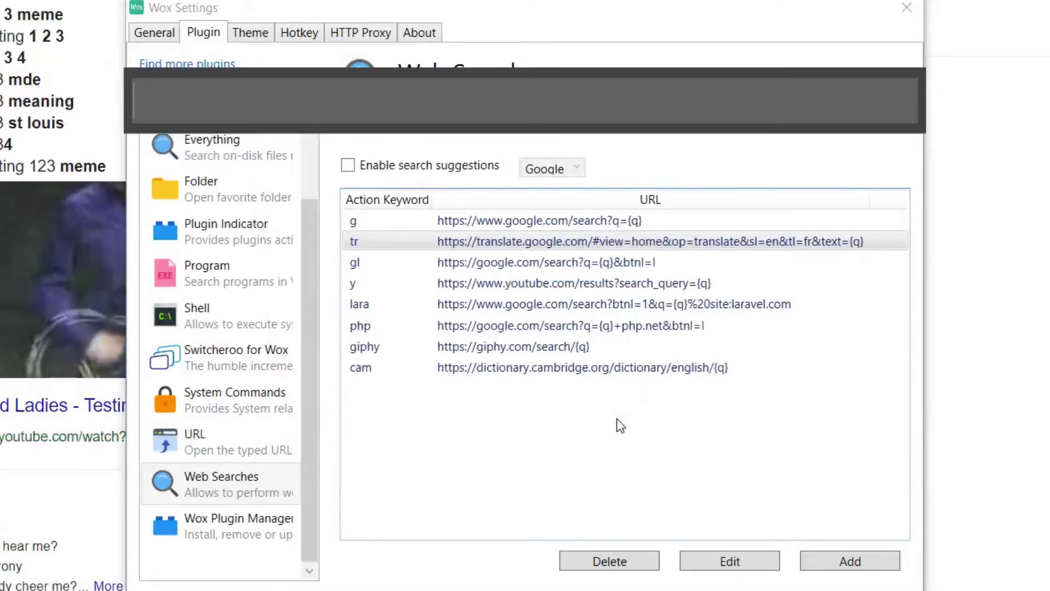
pyautogui.write('tr')
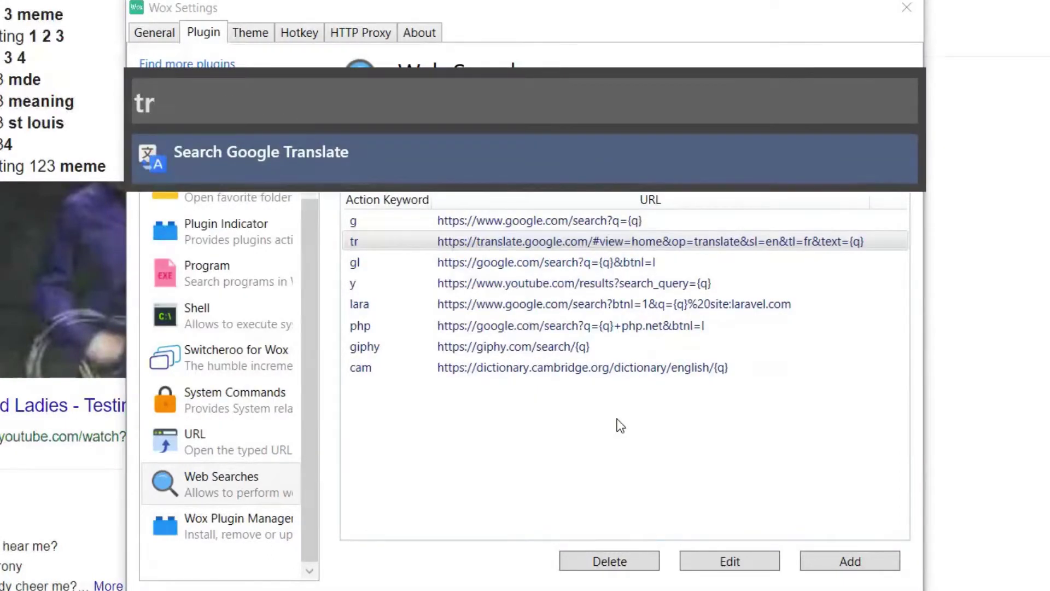
pyautogui.write(' my name is')
pyautogui.press('Return')
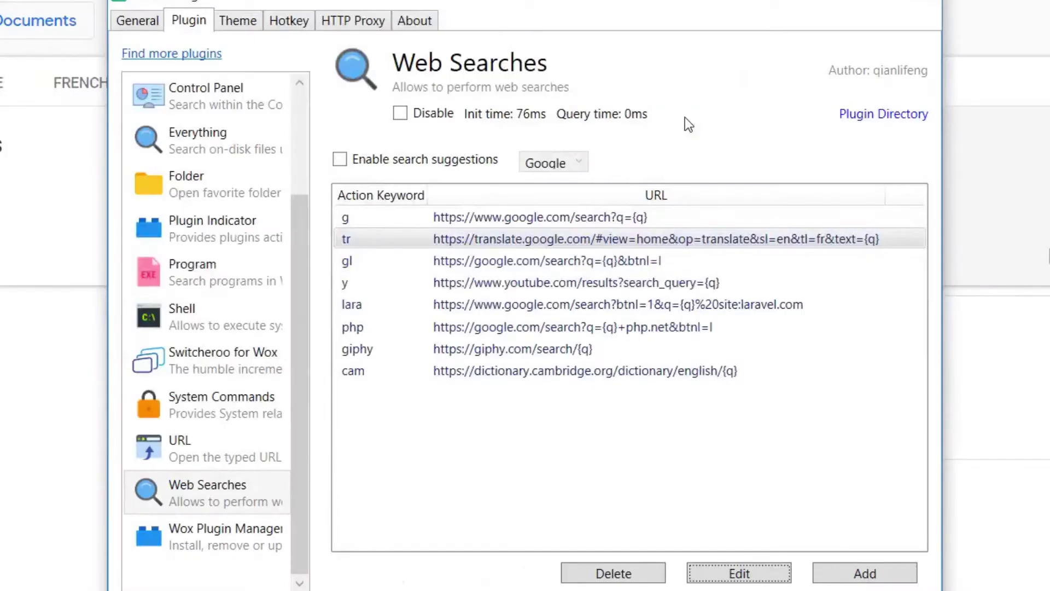
# - View the gl I'm Feeling Lucky entry's settings and cancel without changes
pyautogui.click(394, 267)
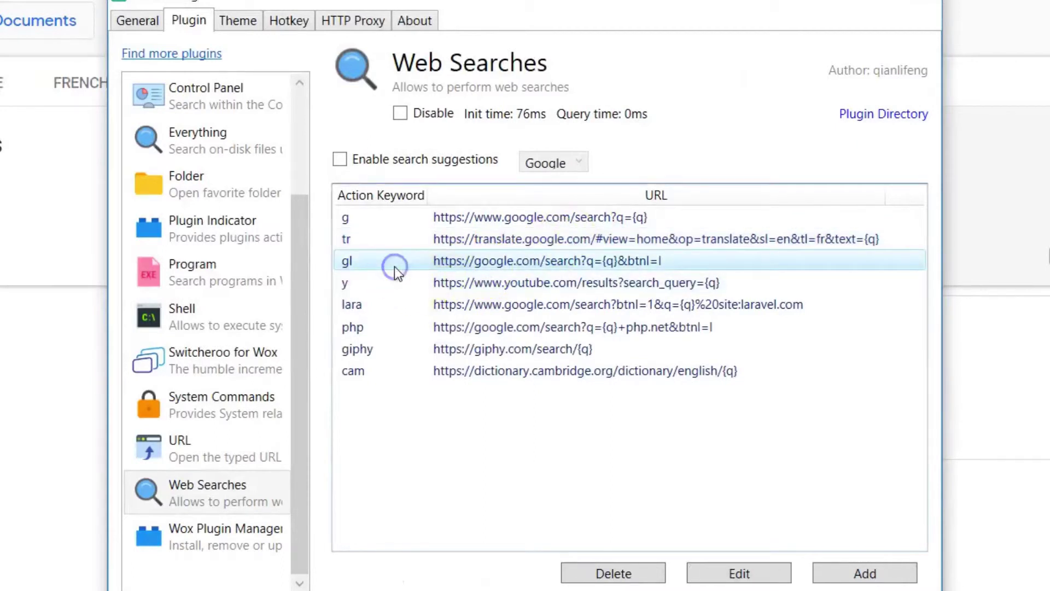
pyautogui.click(704, 570)
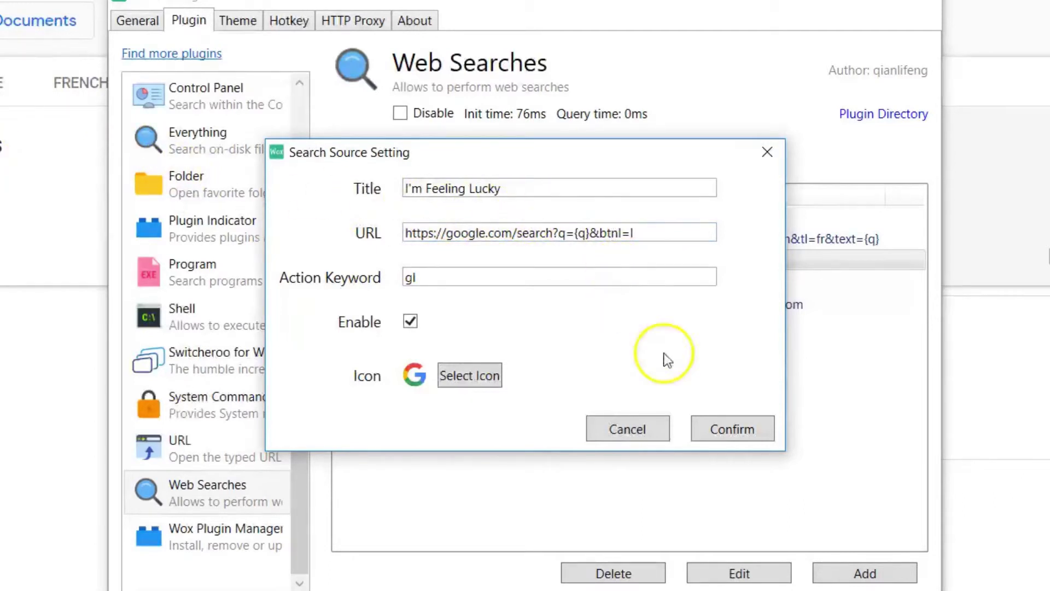
pyautogui.click(622, 430)
# - Try a 'gl testing out' query from the Wox launcher
pyautogui.hotkey('alt', 'space')
pyautogui.write('gl')
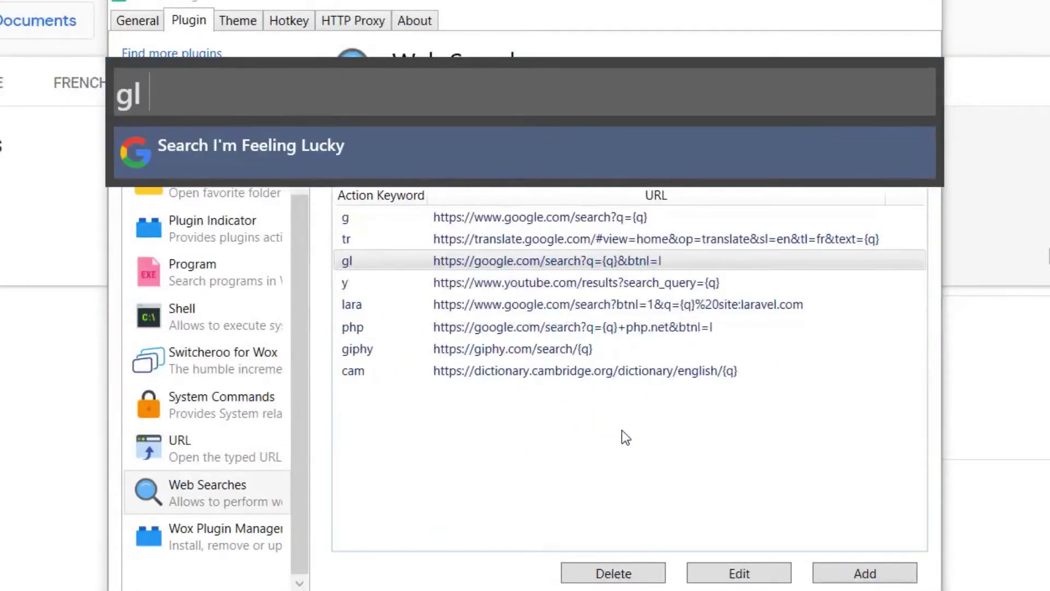
pyautogui.write(' testing out g')
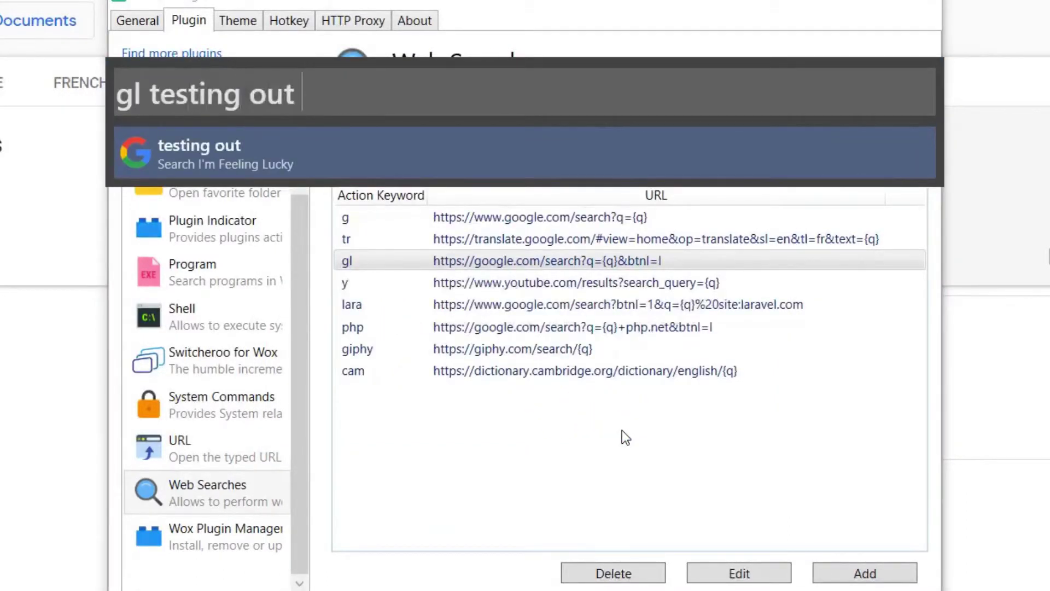
pyautogui.press('BackSpace')
pyautogui.press('BackSpace')
pyautogui.press('BackSpace')
pyautogui.press('BackSpace')
pyautogui.press('BackSpace')
pyautogui.press('BackSpace')
pyautogui.press('BackSpace')
pyautogui.press('BackSpace')
pyautogui.press('BackSpace')
pyautogui.press('BackSpace')
pyautogui.press('BackSpace')
pyautogui.press('BackSpace')
pyautogui.press('BackSpace')
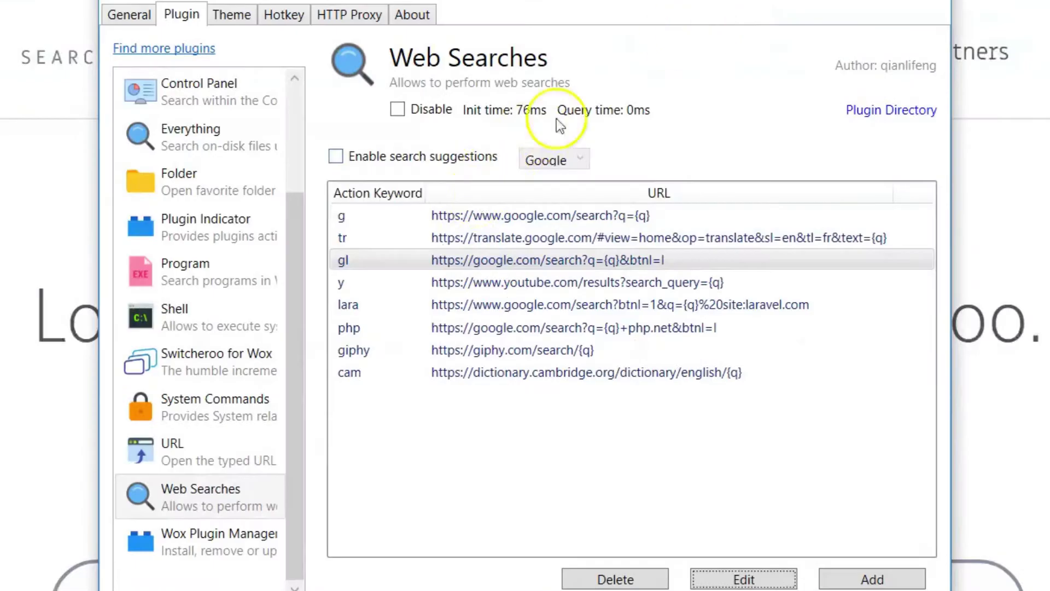
# - View the y YouTube search entry's action keyword and cancel without changes
pyautogui.click(431, 284)
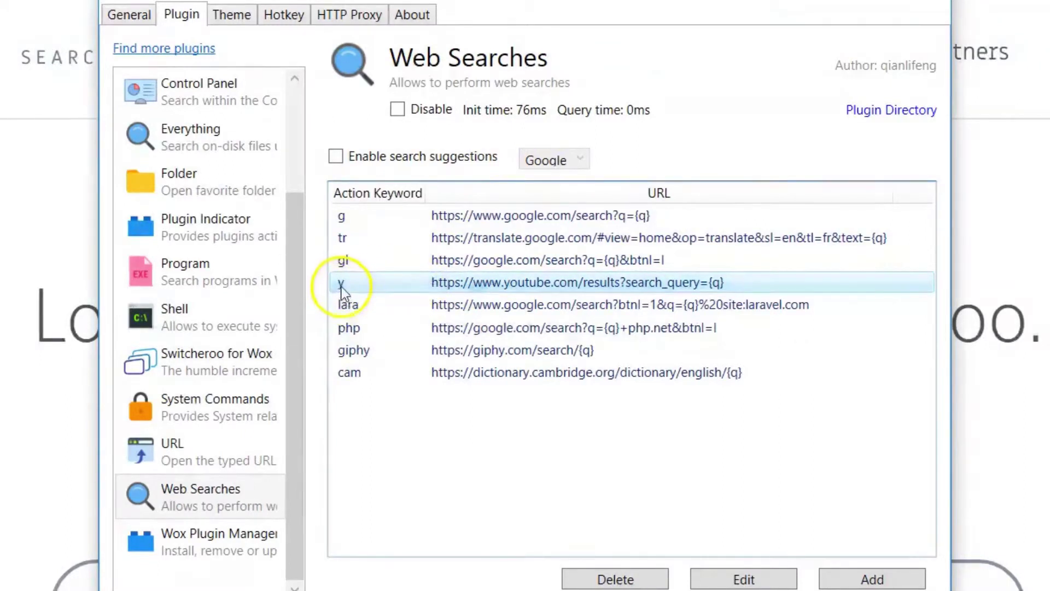
pyautogui.click(727, 581)
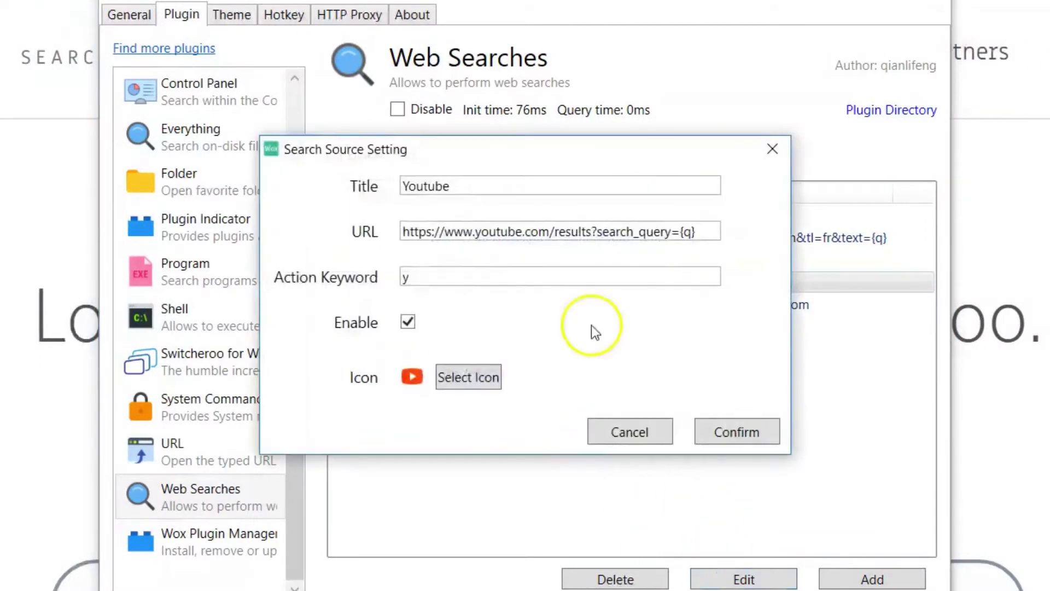
pyautogui.click(419, 275)
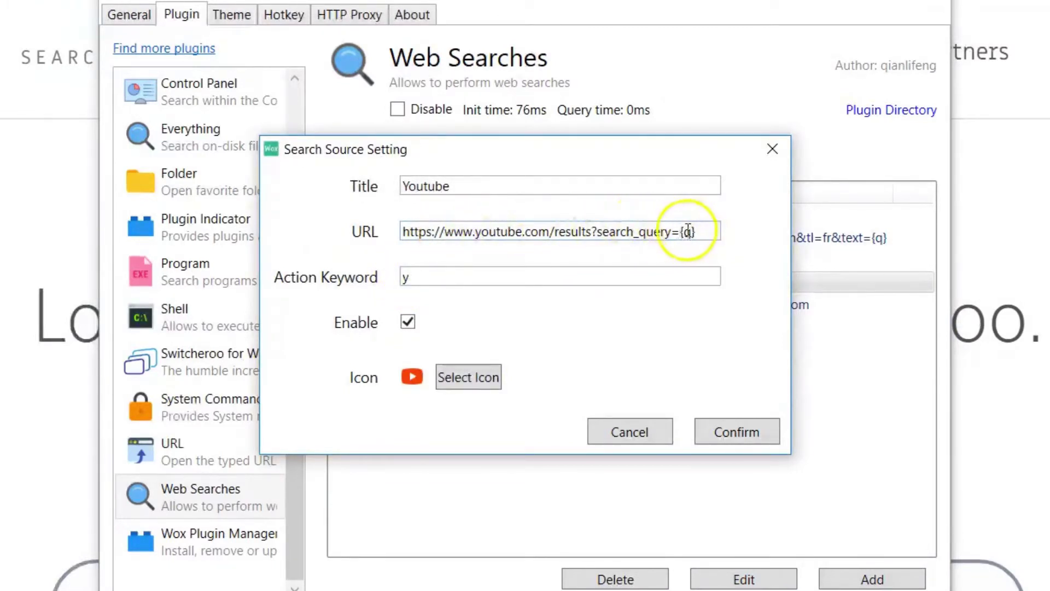
pyautogui.click(612, 431)
# - Run 'y talksonweb' in the Wox launcher, then return to Wox Settings
pyautogui.hotkey('alt', 'space')
pyautogui.write('y ')
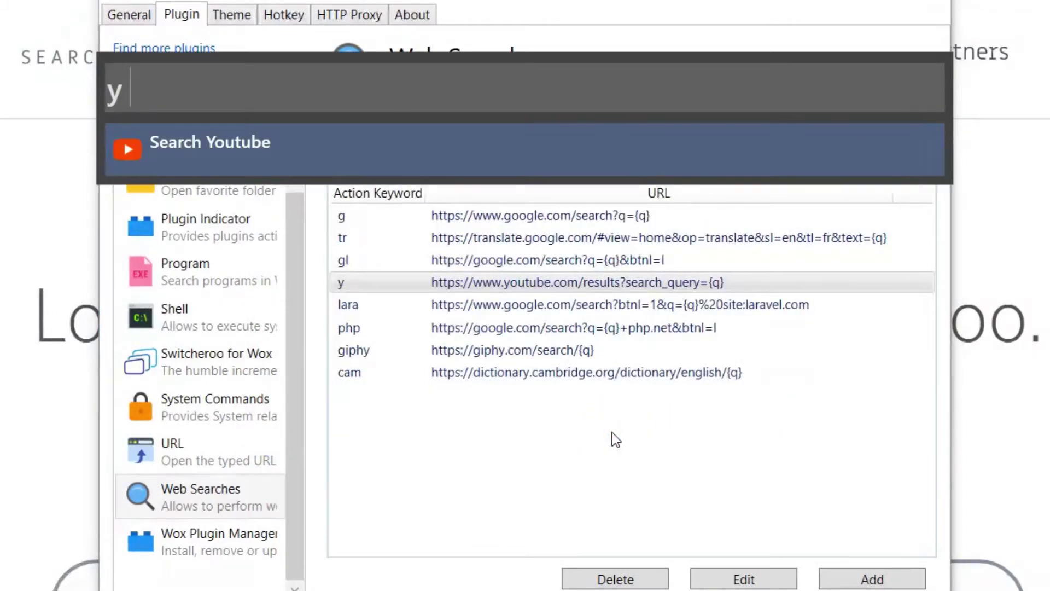
pyautogui.write('talksonweb')
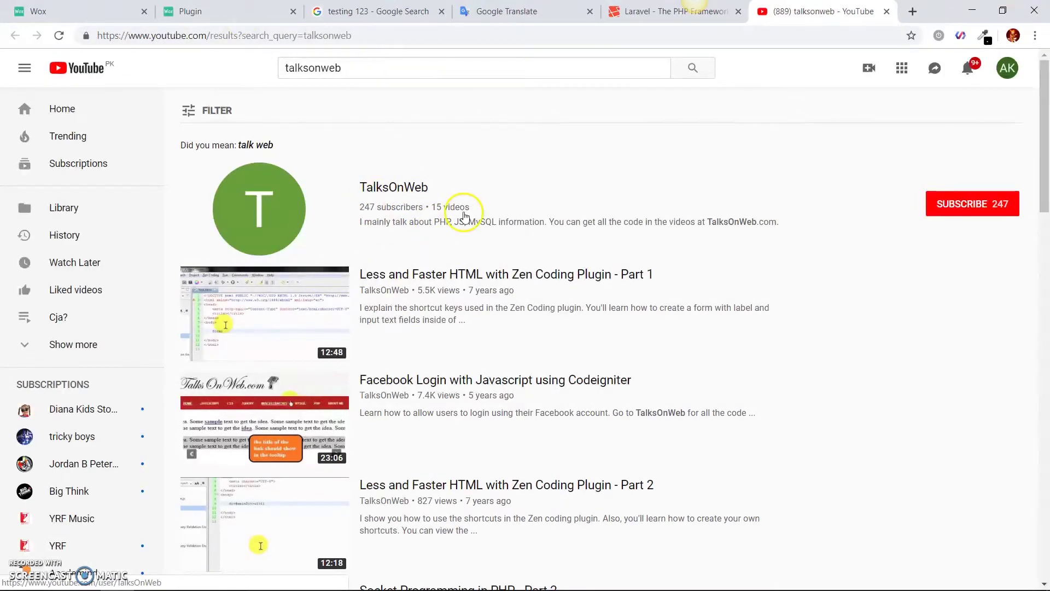
pyautogui.doubleClick(314, 36)
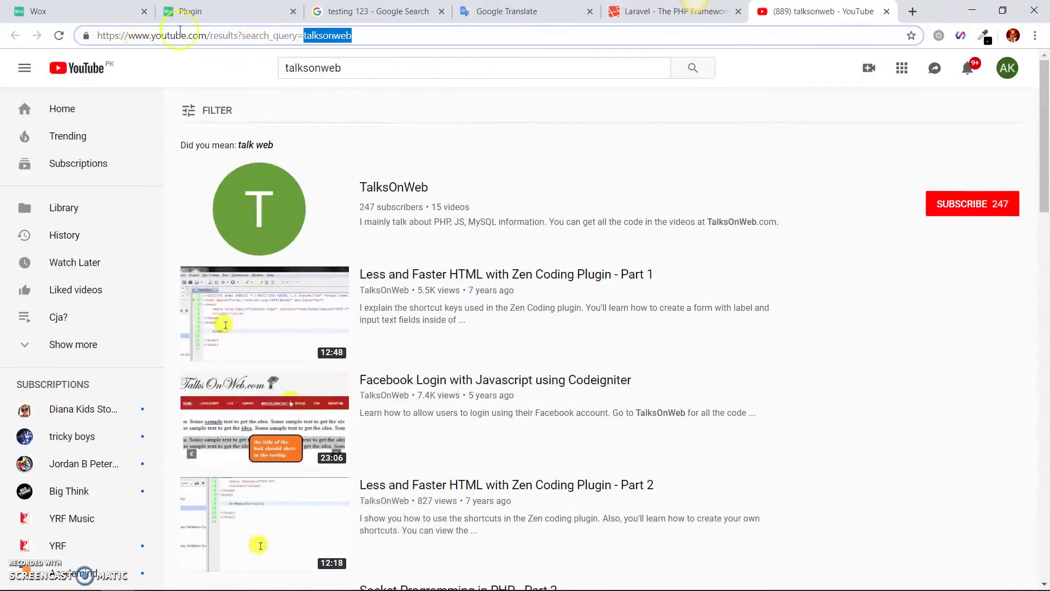
pyautogui.hotkey('alt', 'Tab')
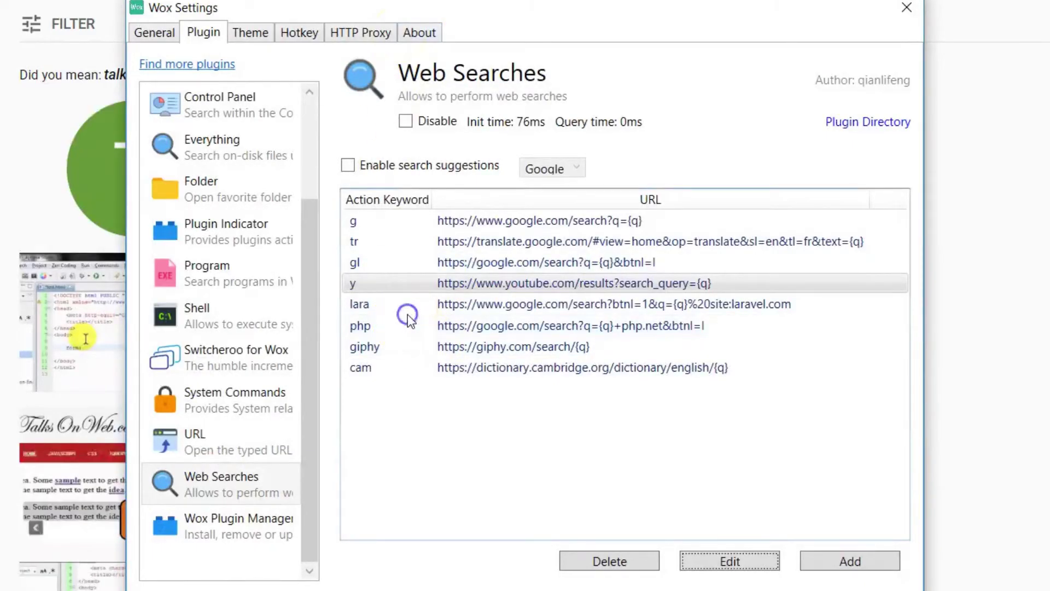
# - Check the lara and php entries and Switcheroo for Wox settings, then bring up wox.one
pyautogui.click(393, 308)
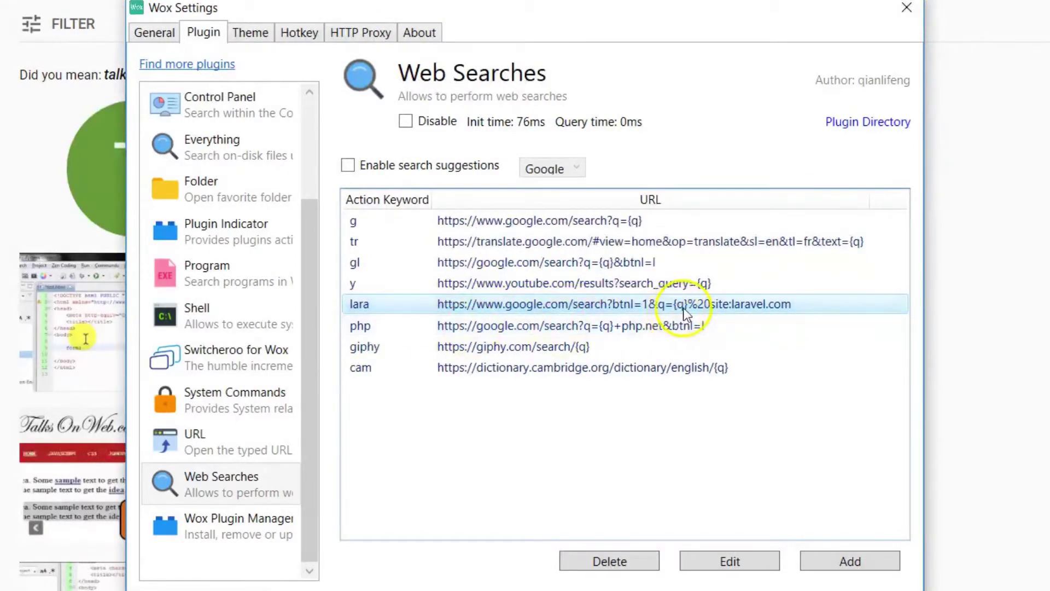
pyautogui.click(607, 332)
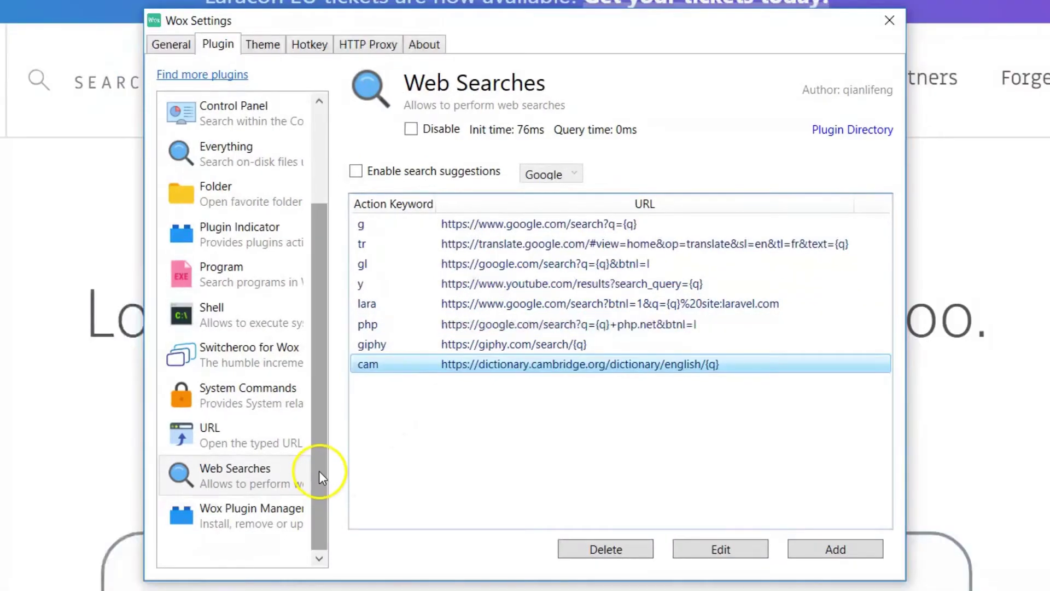
pyautogui.click(217, 344)
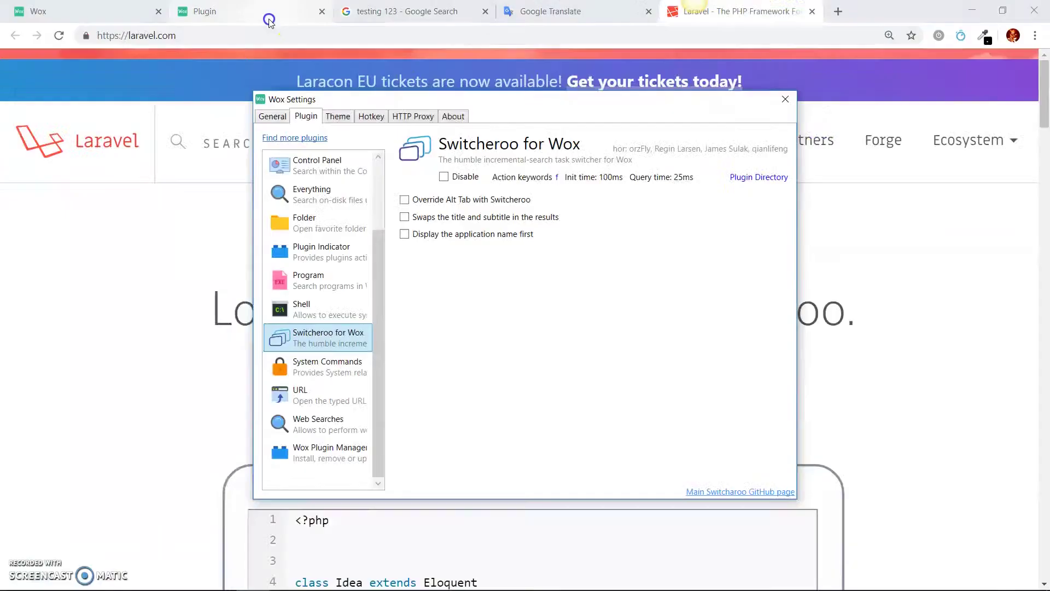
pyautogui.click(263, 13)
# - Go to the wox.one plugin list and open the Youtube Query plugin page
pyautogui.click(137, 11)
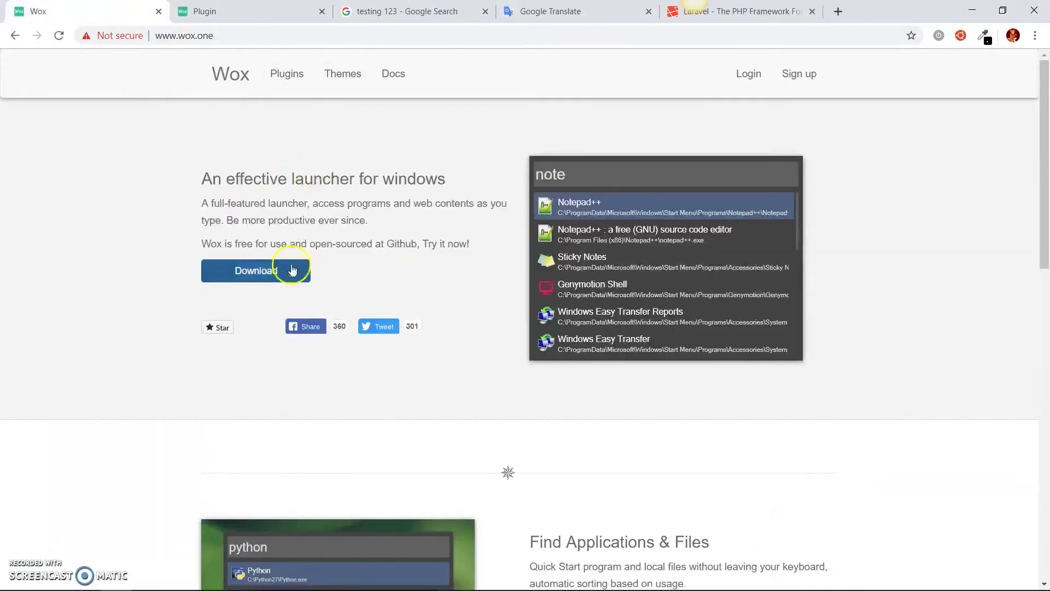
pyautogui.click(264, 17)
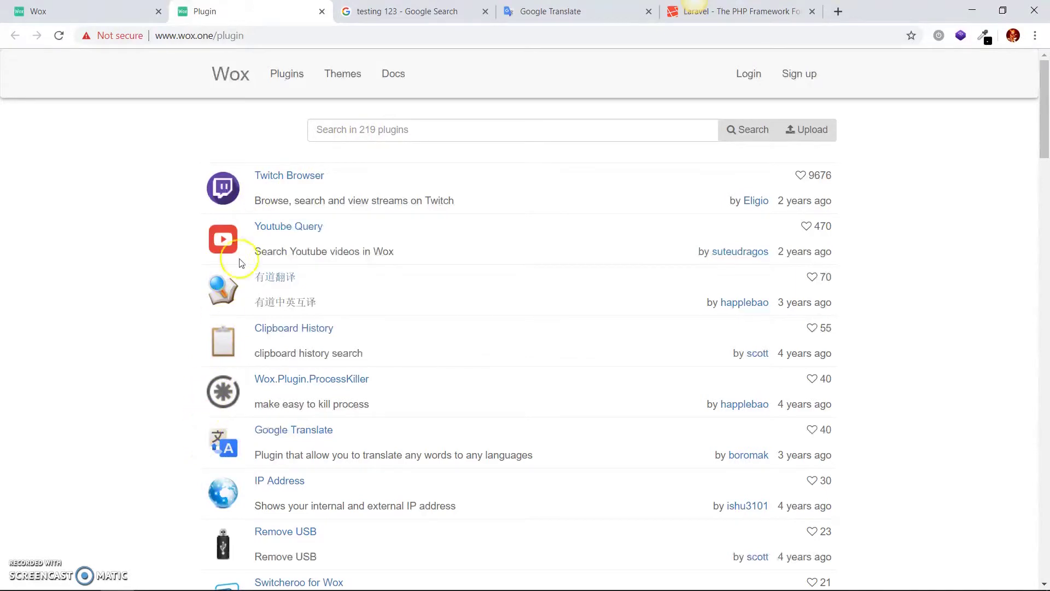
pyautogui.click(278, 227)
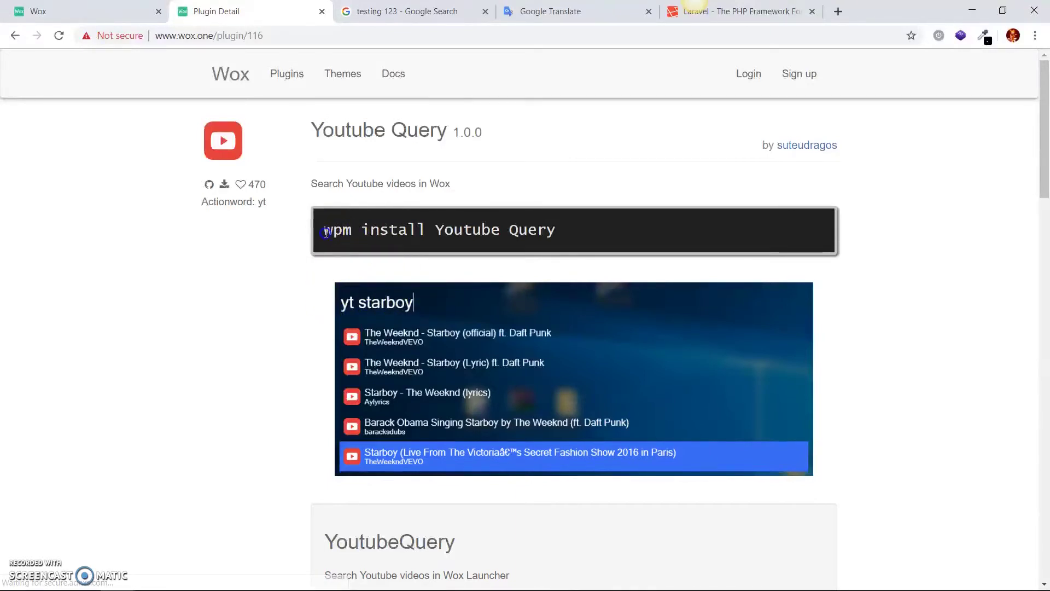
# - Copy the 'wpm install Youtube Query' command into the Wox launcher, then dismiss it
pyautogui.moveTo(324, 230); pyautogui.dragTo(564, 234)
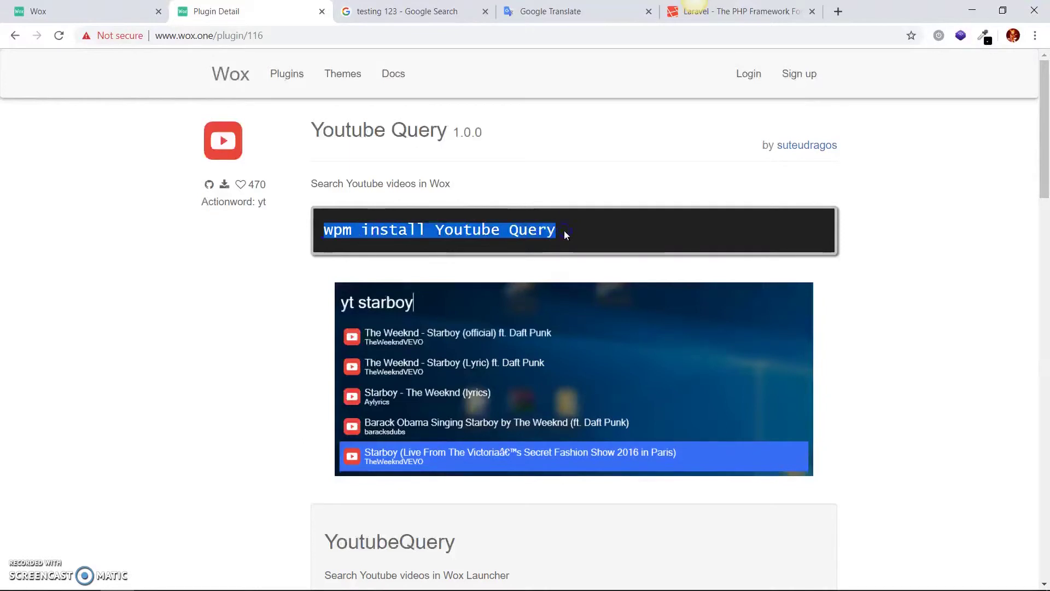
pyautogui.hotkey('alt', 'space')
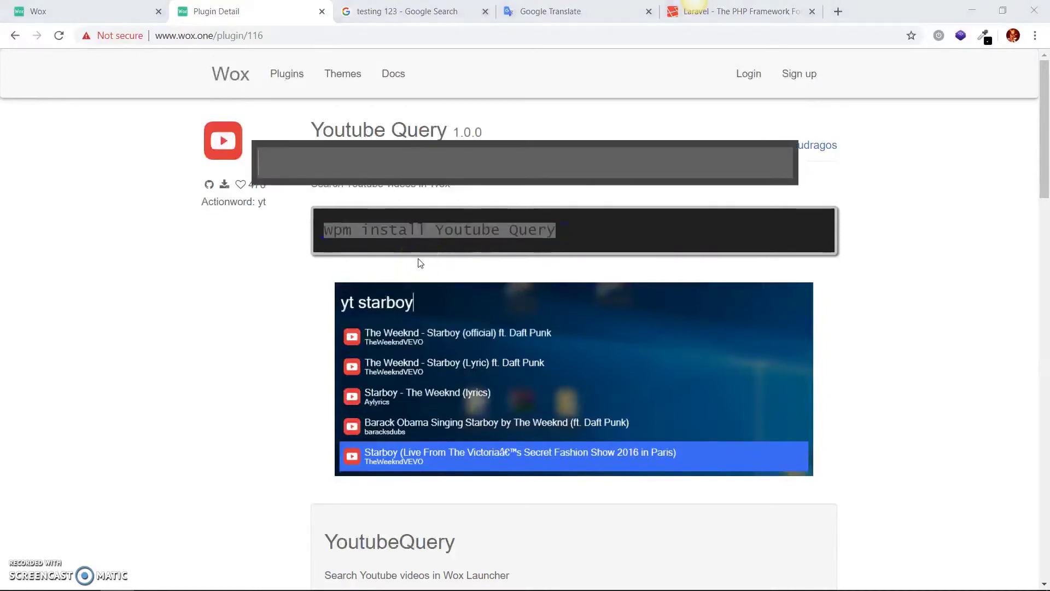
pyautogui.press('Escape')
pyautogui.hotkey('ctrl', 'c')
pyautogui.hotkey('alt', 'space')
pyautogui.hotkey('ctrl', 'v')
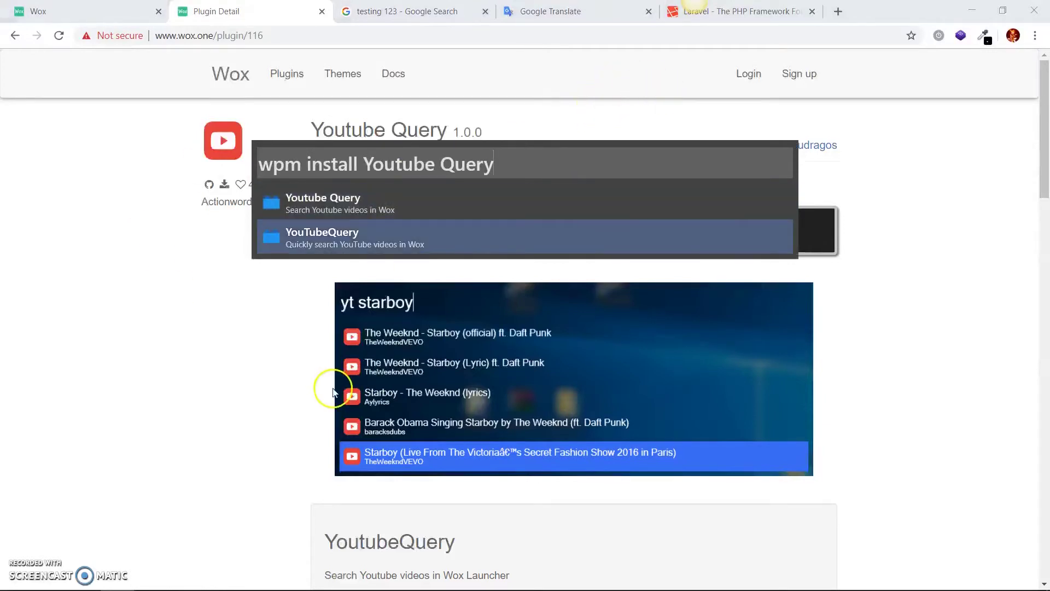
pyautogui.click(300, 434)
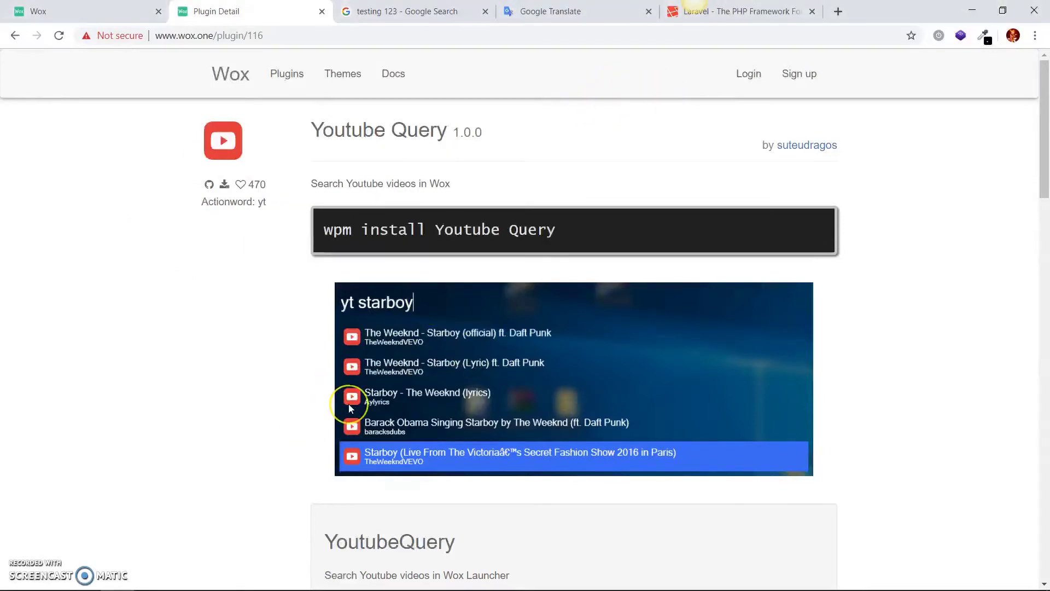
# - Scroll through the Youtube Query comments and go back to the plugin list
pyautogui.scroll(-10, 349, 407)
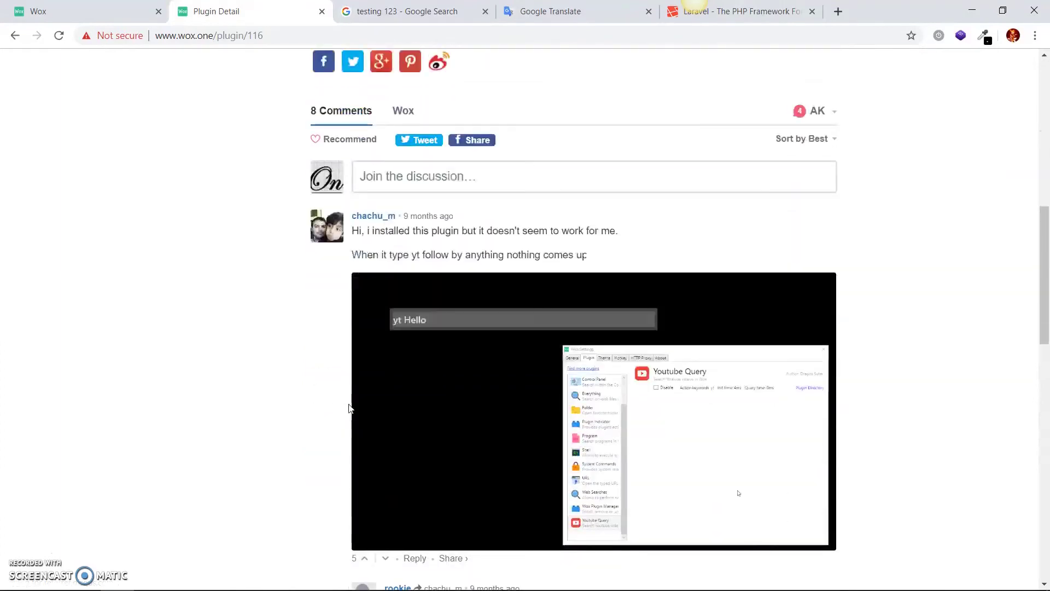
pyautogui.scroll(-1, 263, 310)
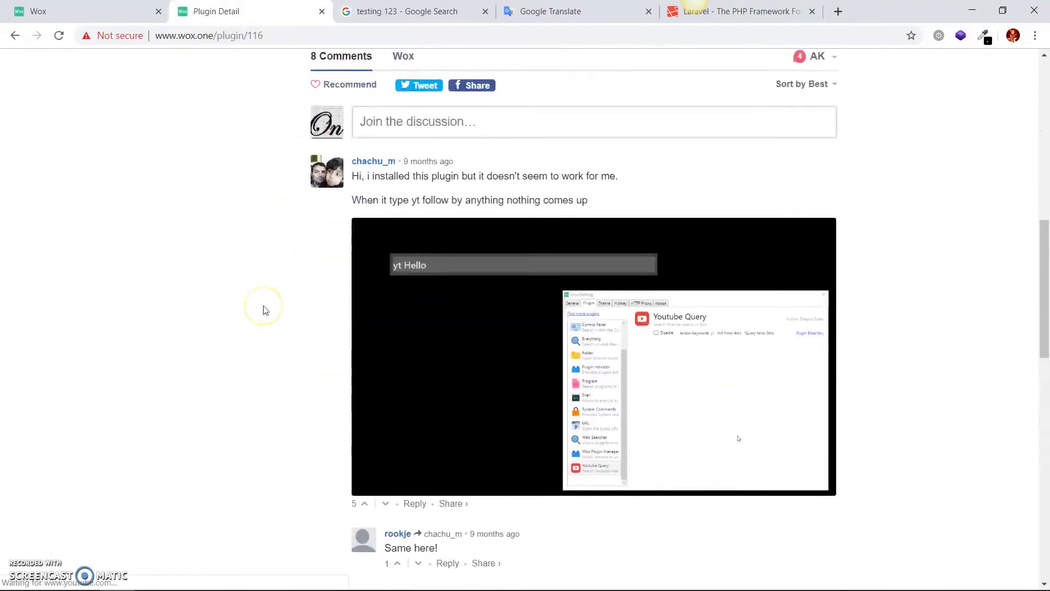
pyautogui.scroll(-2, 263, 310)
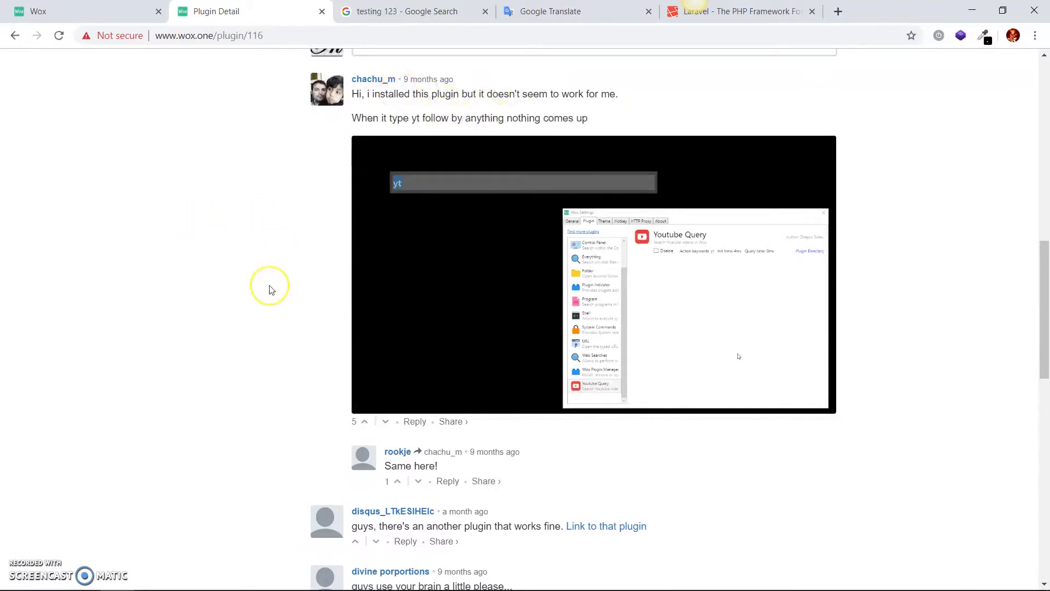
pyautogui.scroll(-1, 269, 290)
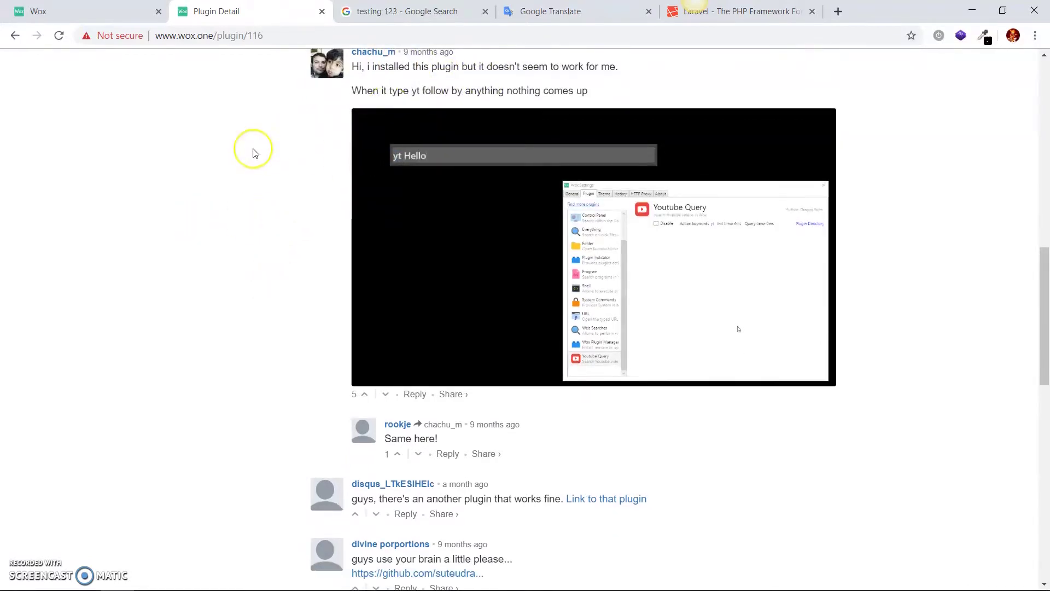
pyautogui.hotkey('alt', 'Left')
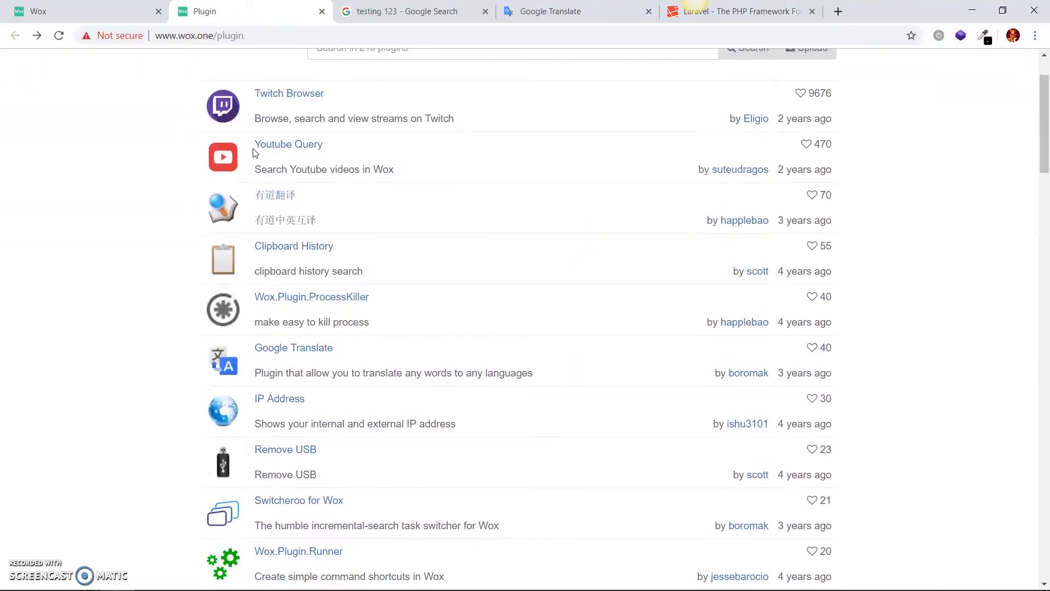
# - Search the wox.one plugin list for 'sw' to find Switcheroo
pyautogui.scroll(-4, 253, 152)
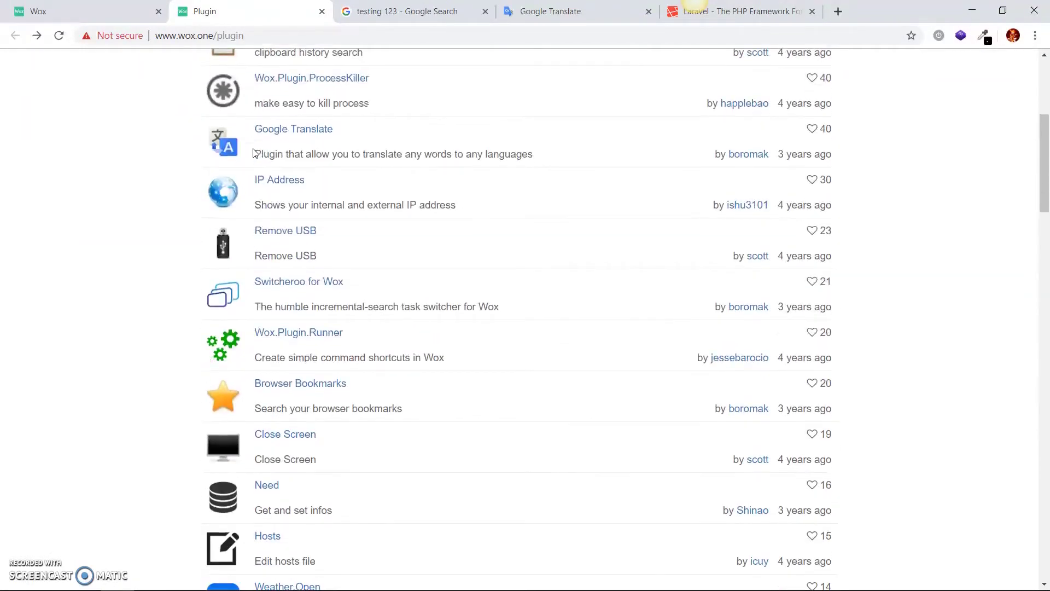
pyautogui.scroll(-6, 253, 153)
pyautogui.scroll(5, 253, 152)
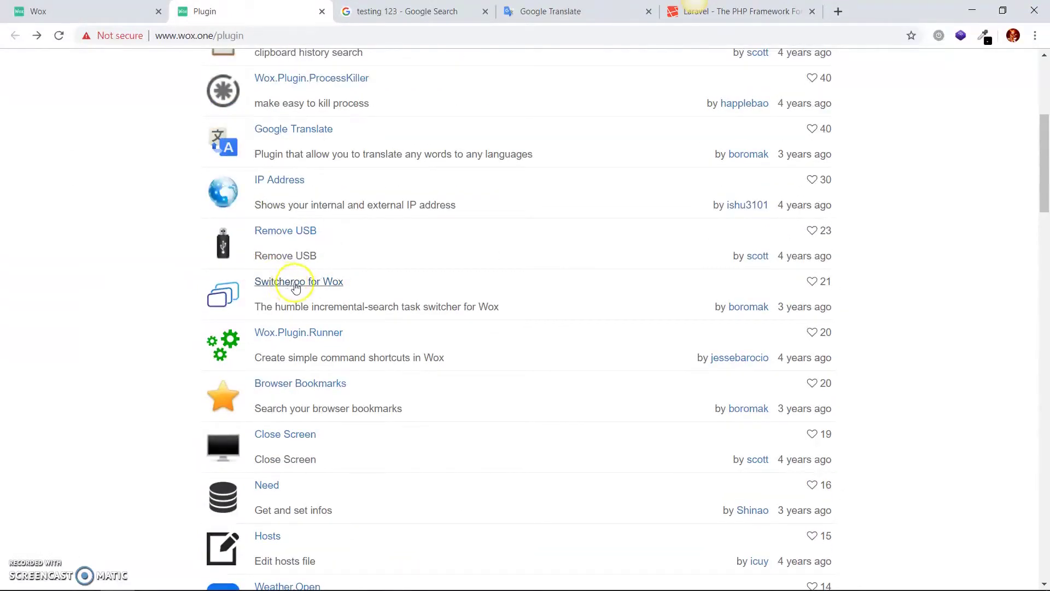
pyautogui.scroll(1, 394, 301)
pyautogui.scroll(5, 392, 300)
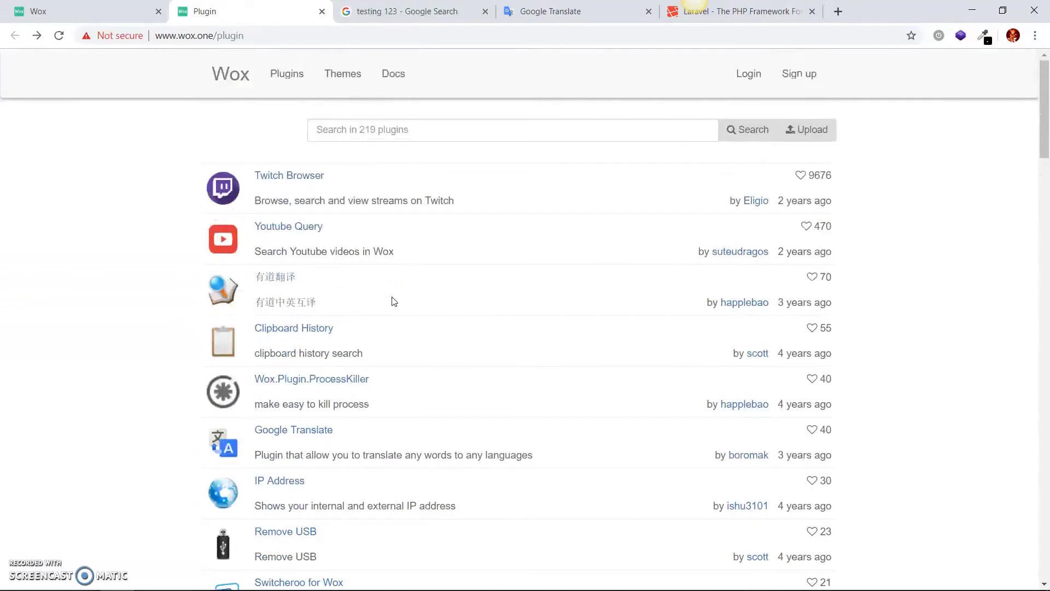
pyautogui.click(472, 127)
pyautogui.write('switcheroo')
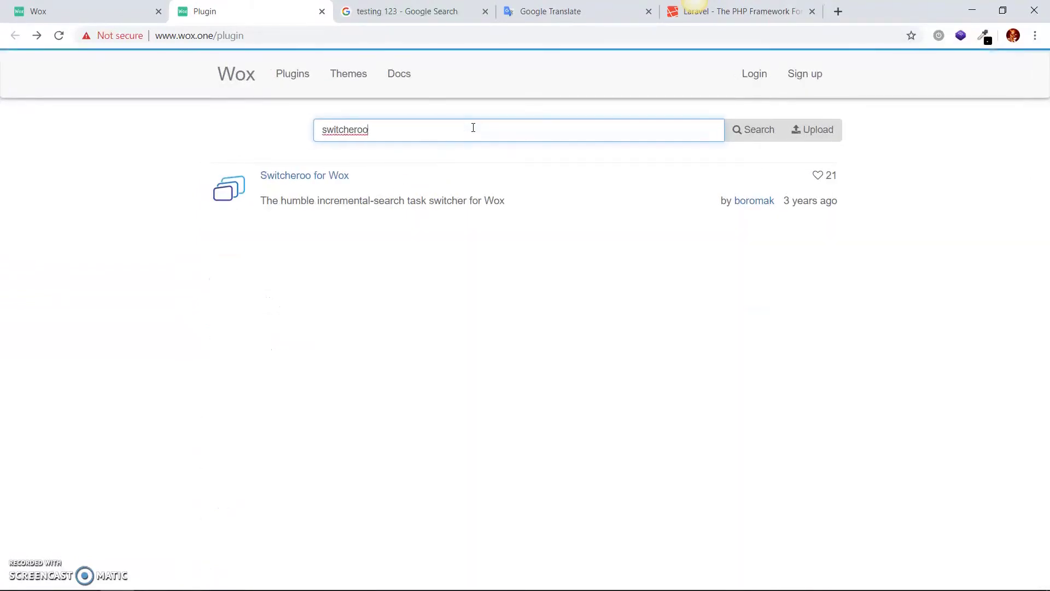
# - Open the Switcheroo for Wox plugin page and look over its details
pyautogui.click(303, 183)
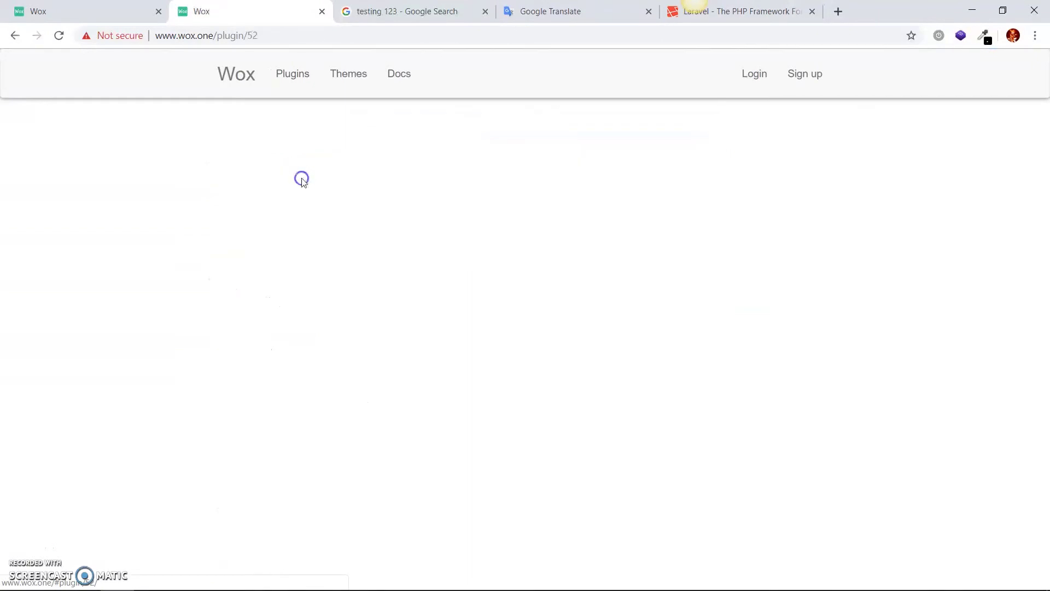
pyautogui.scroll(-1, 317, 372)
pyautogui.scroll(-3, 319, 373)
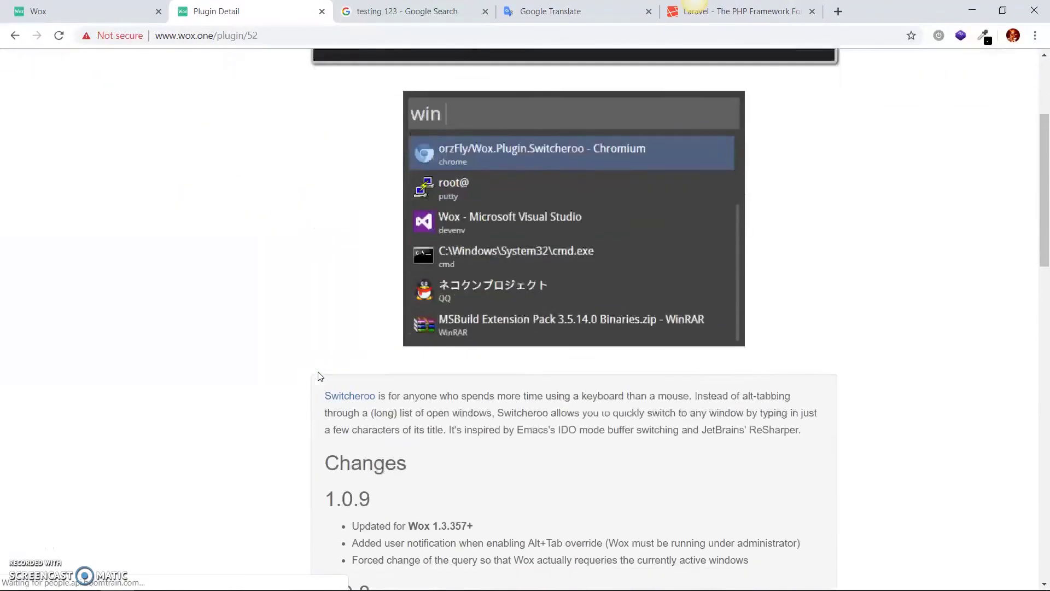
pyautogui.moveTo(328, 583)
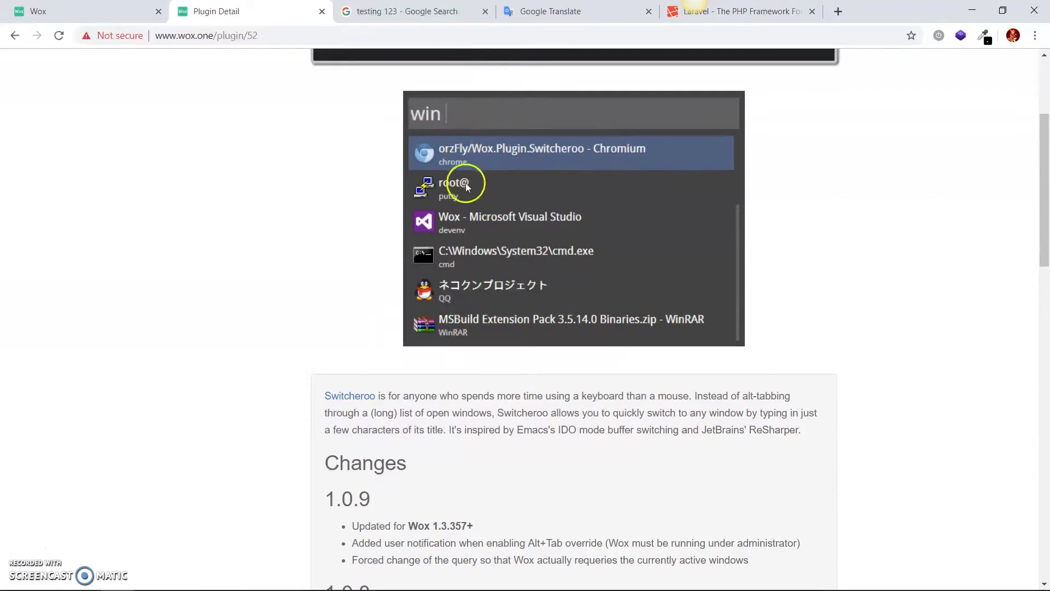
pyautogui.scroll(2, 526, 127)
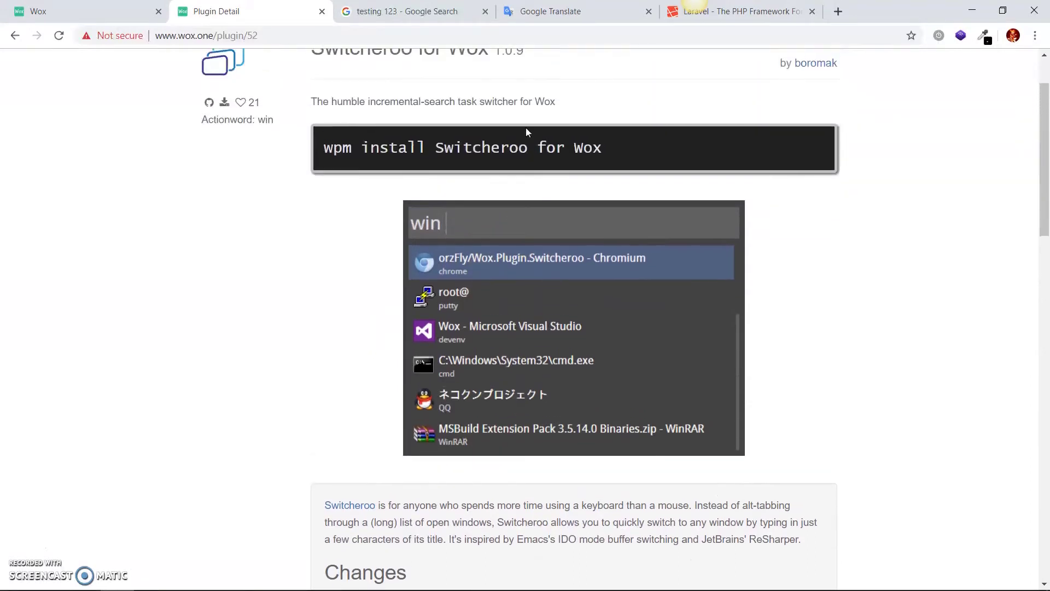
# - Run the Switcheroo wpm install command in the Wox launcher and return to Wox Settings
pyautogui.moveTo(320, 156); pyautogui.dragTo(642, 141)
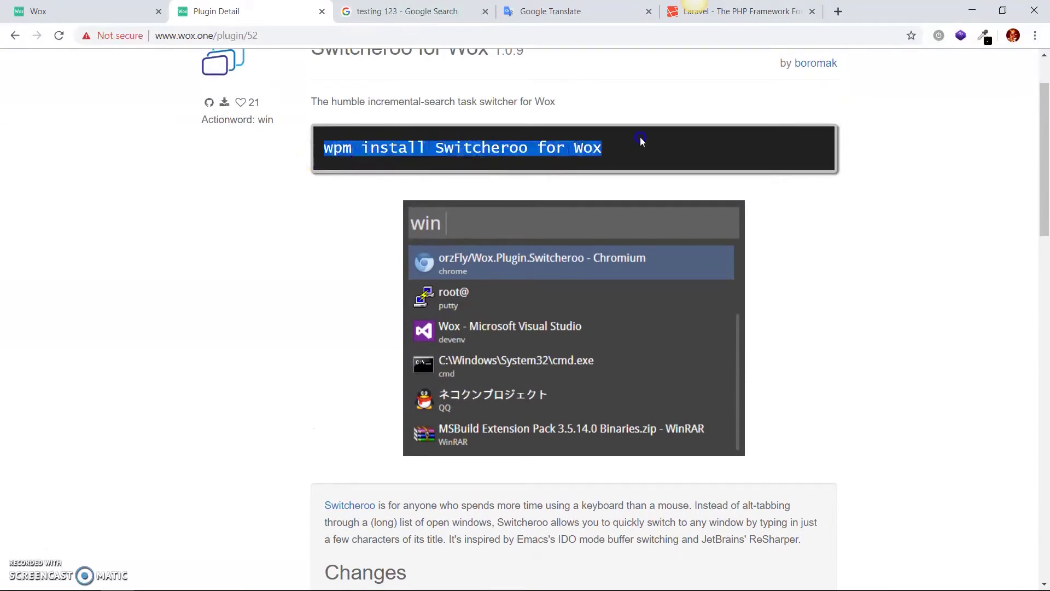
pyautogui.hotkey('alt', 'space')
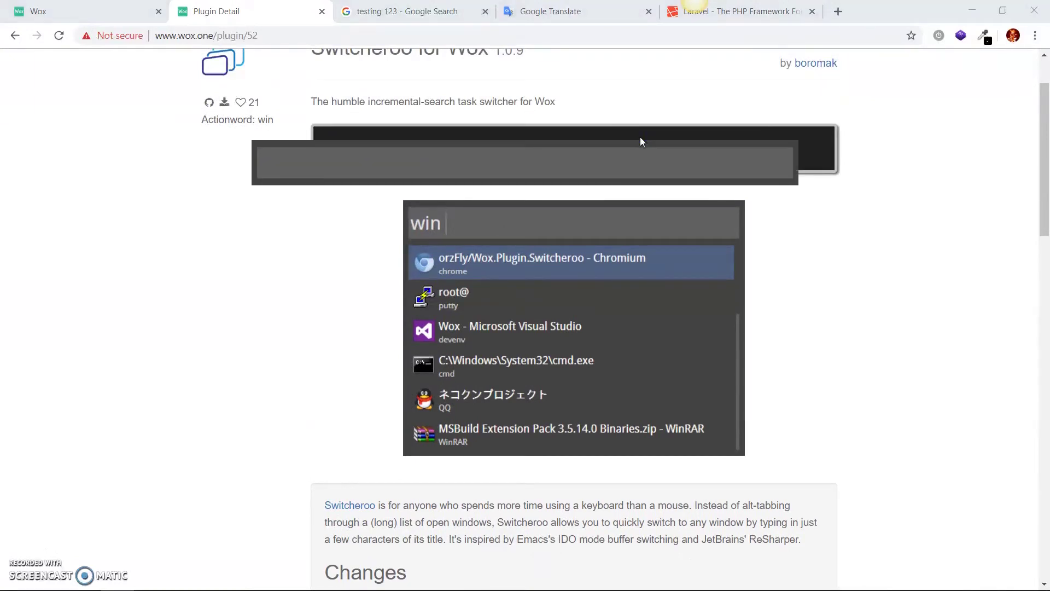
pyautogui.hotkey('ctrl', 'v')
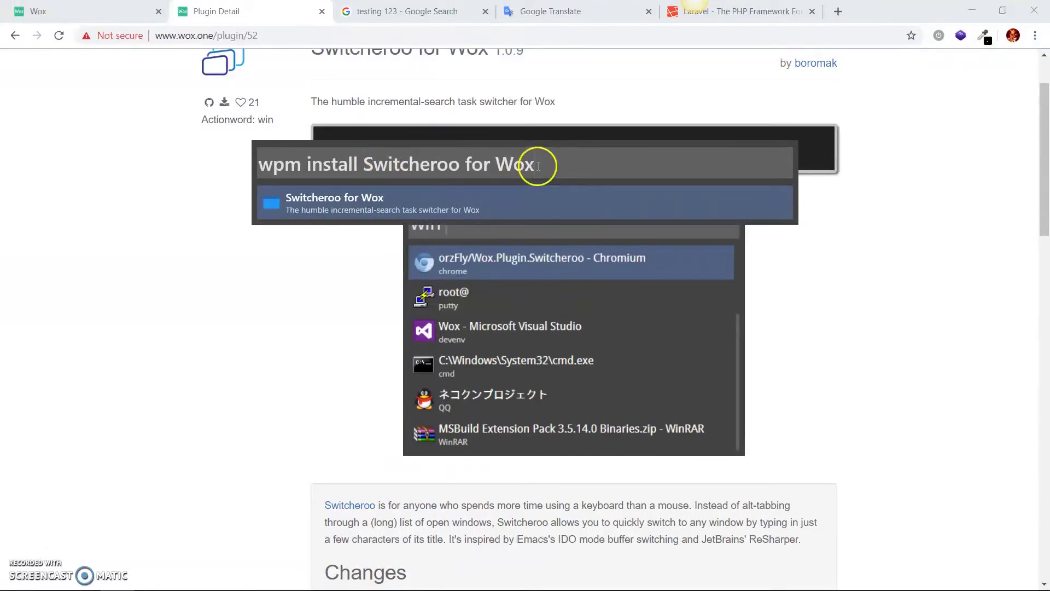
pyautogui.press('Return')
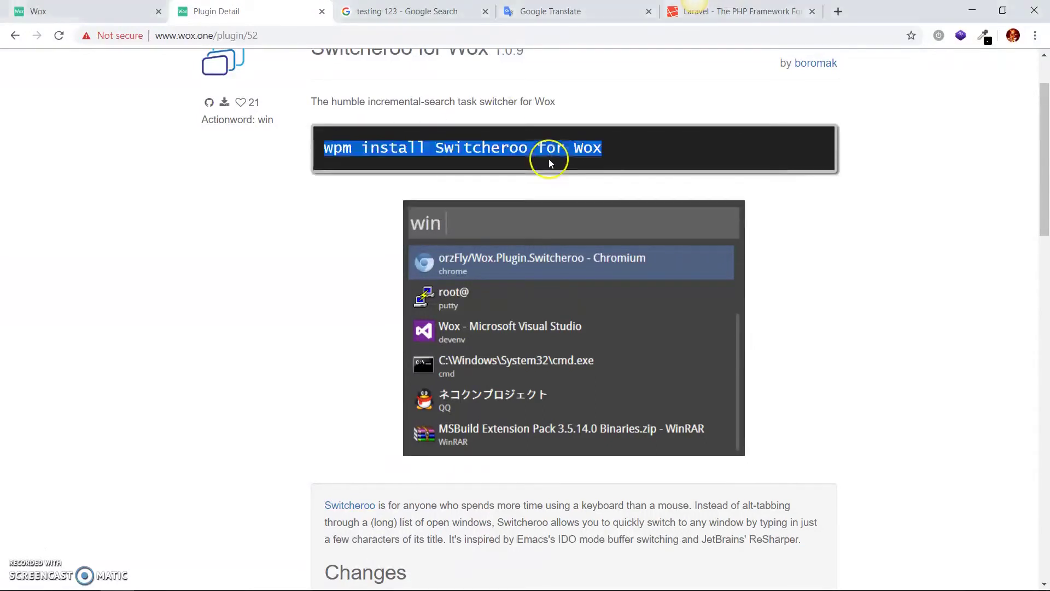
pyautogui.hotkey('alt', 'Tab')
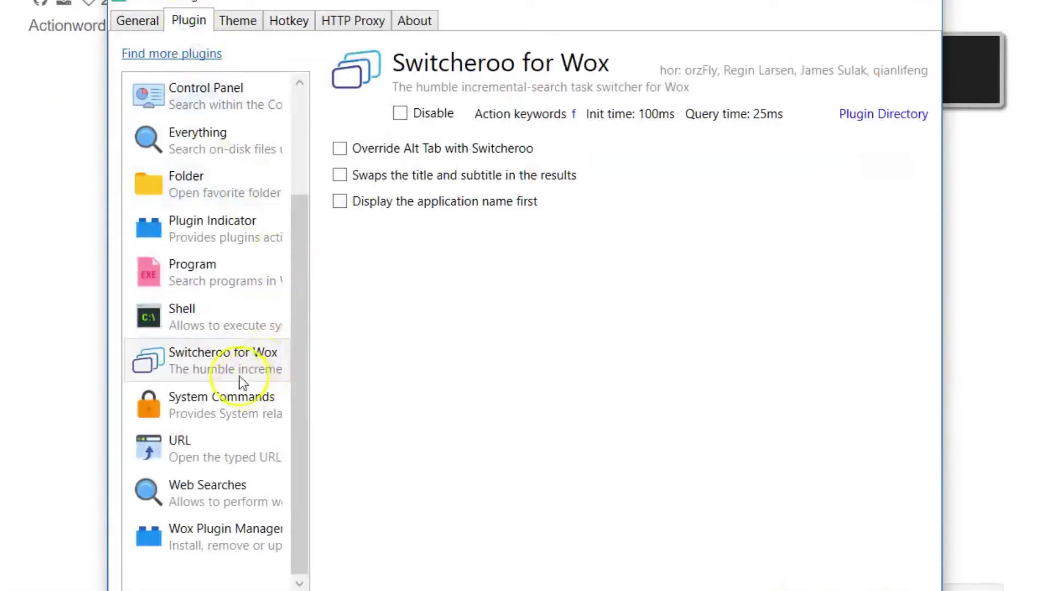
# - Keep Switcheroo's action keyword f and enable 'Override Alt Tab with Switcheroo', dismissing the administrator notice
pyautogui.click(230, 365)
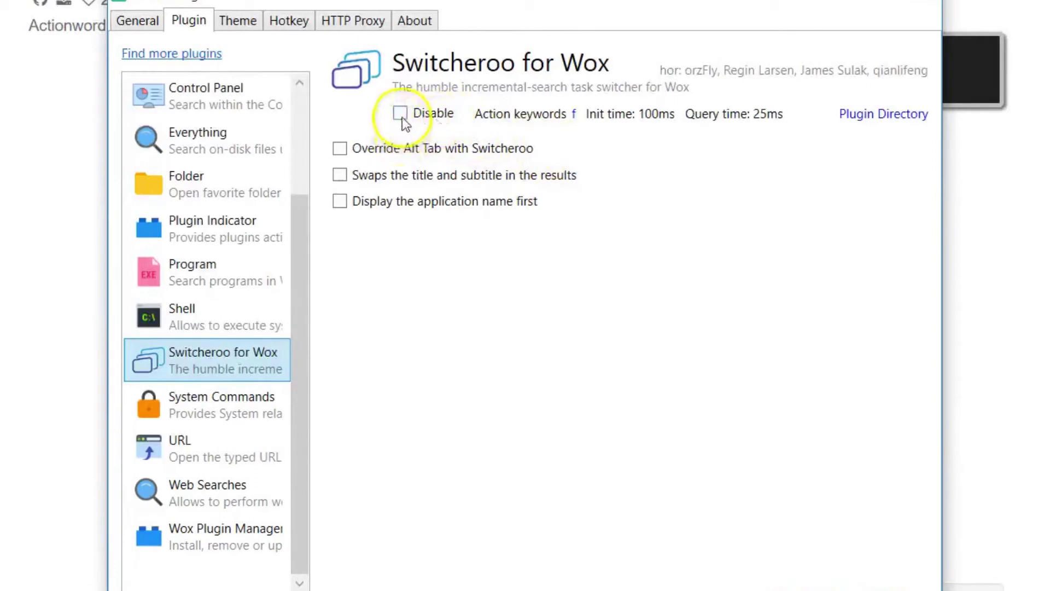
pyautogui.click(574, 126)
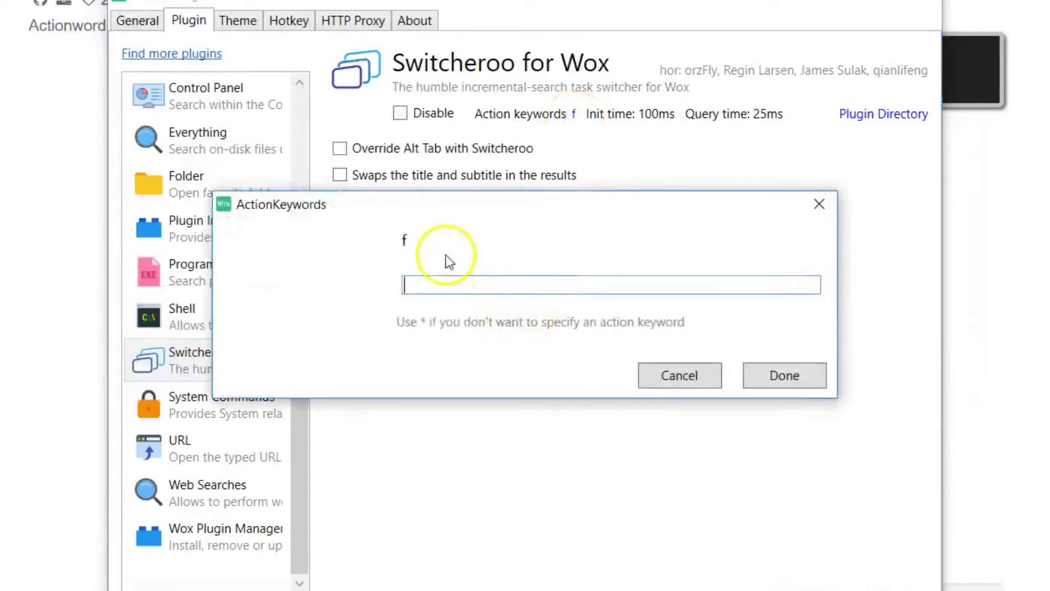
pyautogui.click(694, 381)
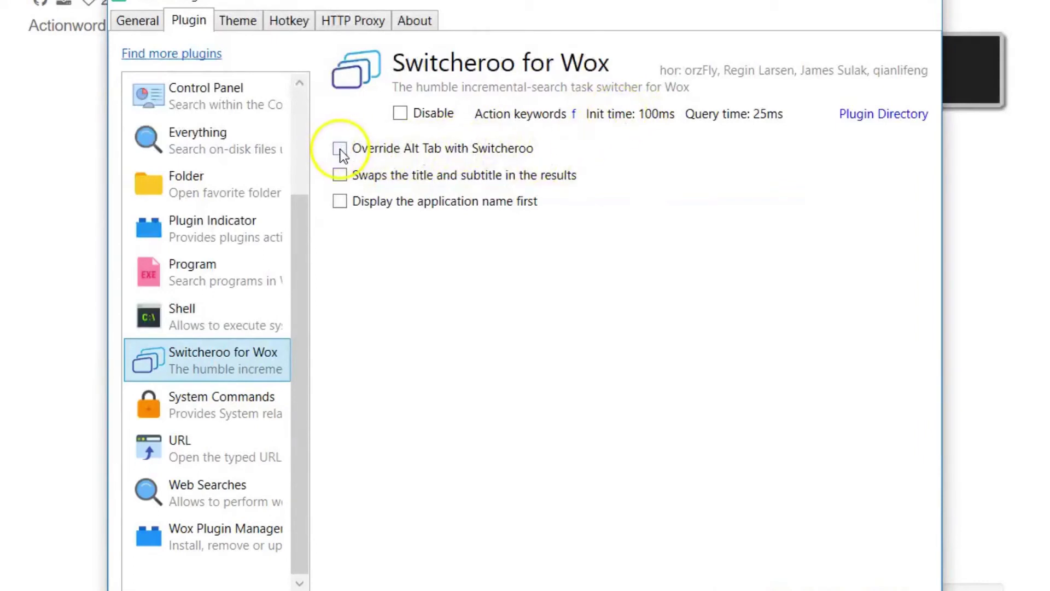
pyautogui.hotkey('alt', 'Tab')
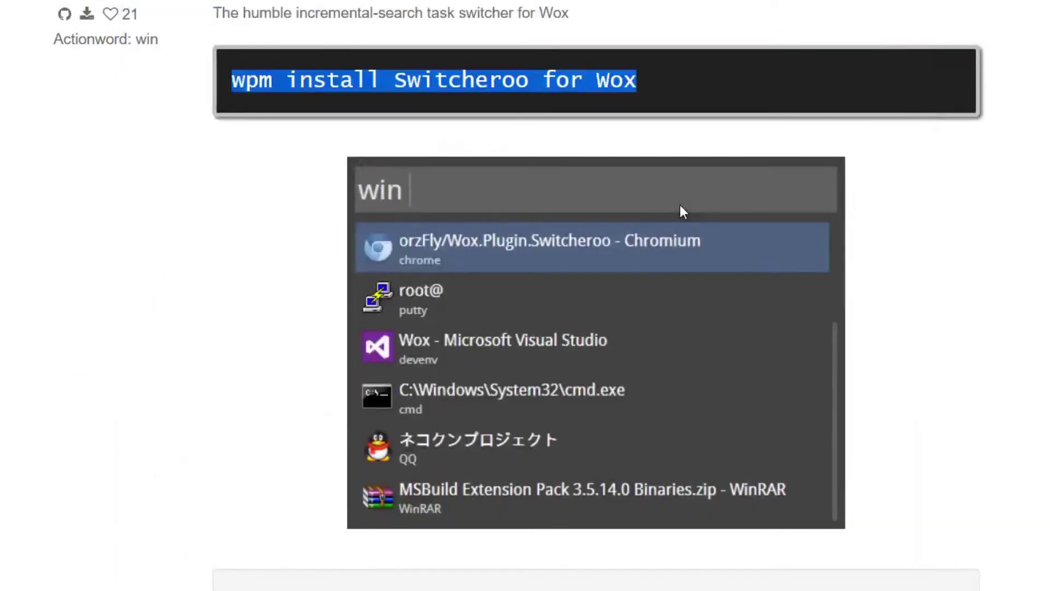
pyautogui.hotkey('alt', 'Tab')
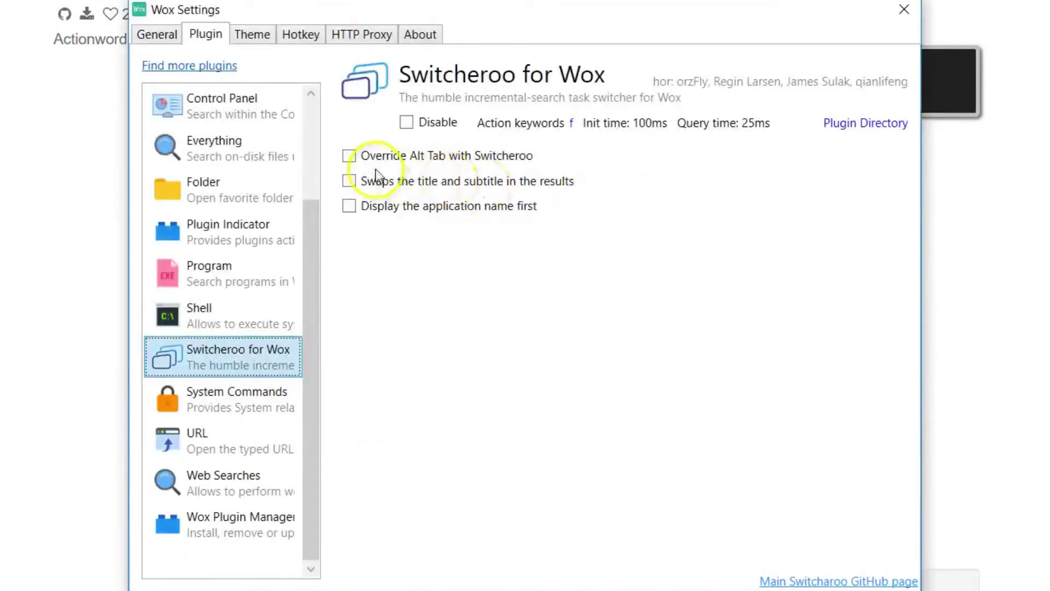
pyautogui.click(350, 156)
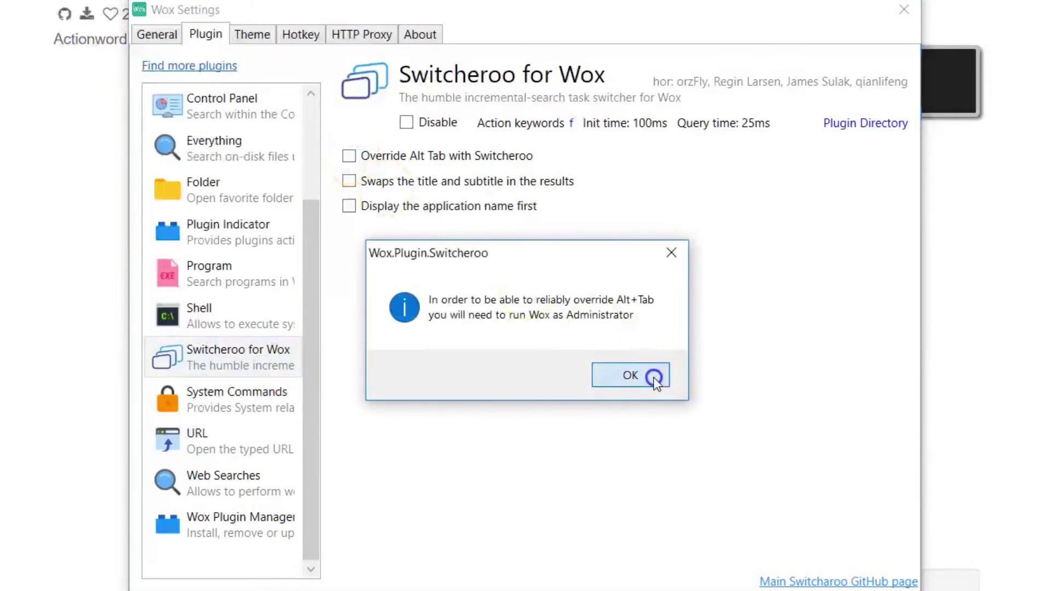
pyautogui.click(654, 376)
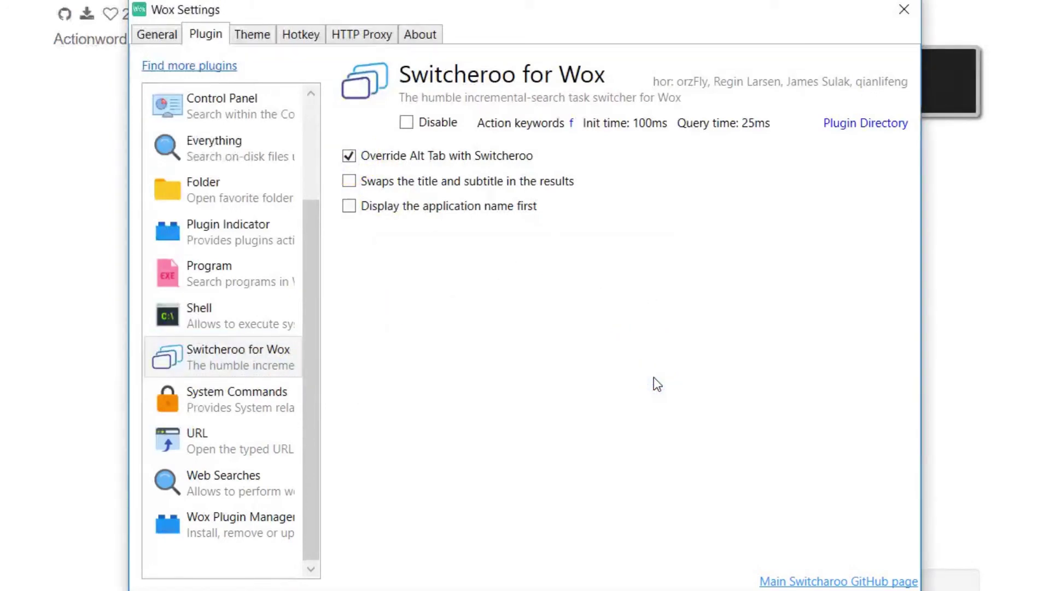
# - Look at the System Commands plugin, then select the Browser Bookmarks plugin
pyautogui.click(236, 400)
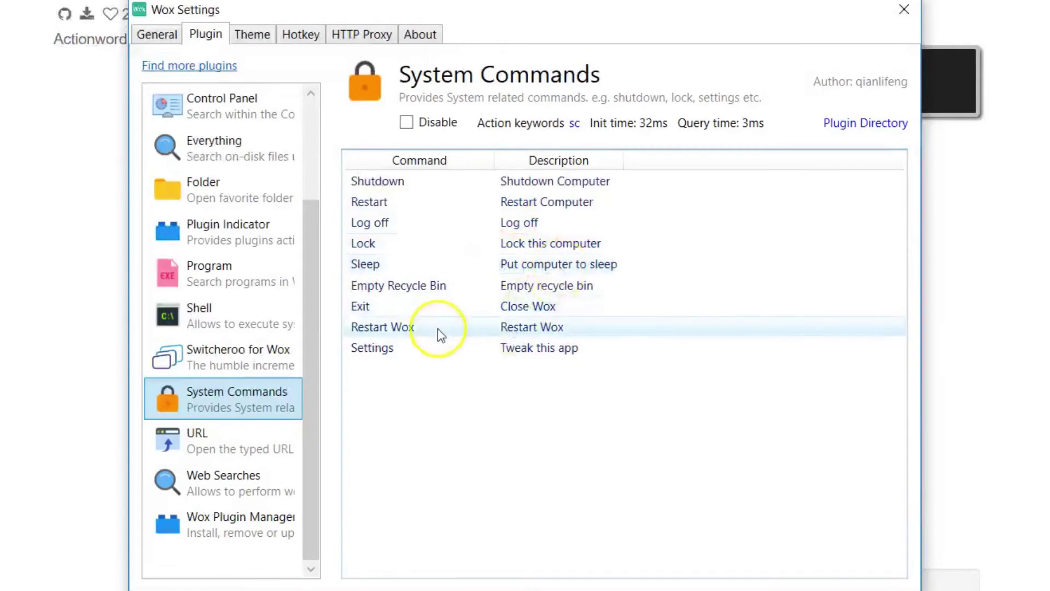
pyautogui.click(316, 111)
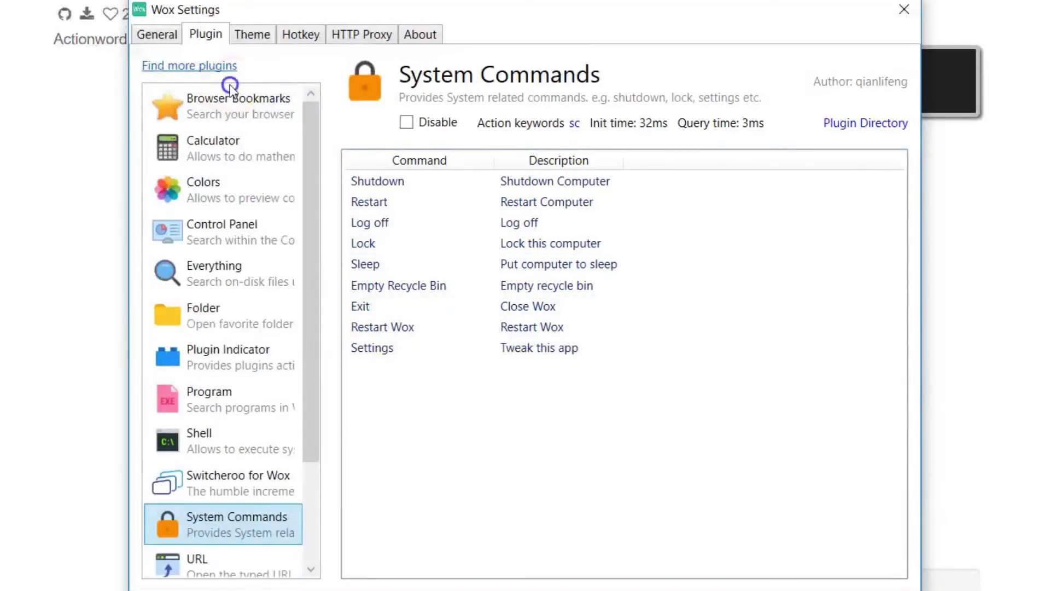
pyautogui.click(232, 109)
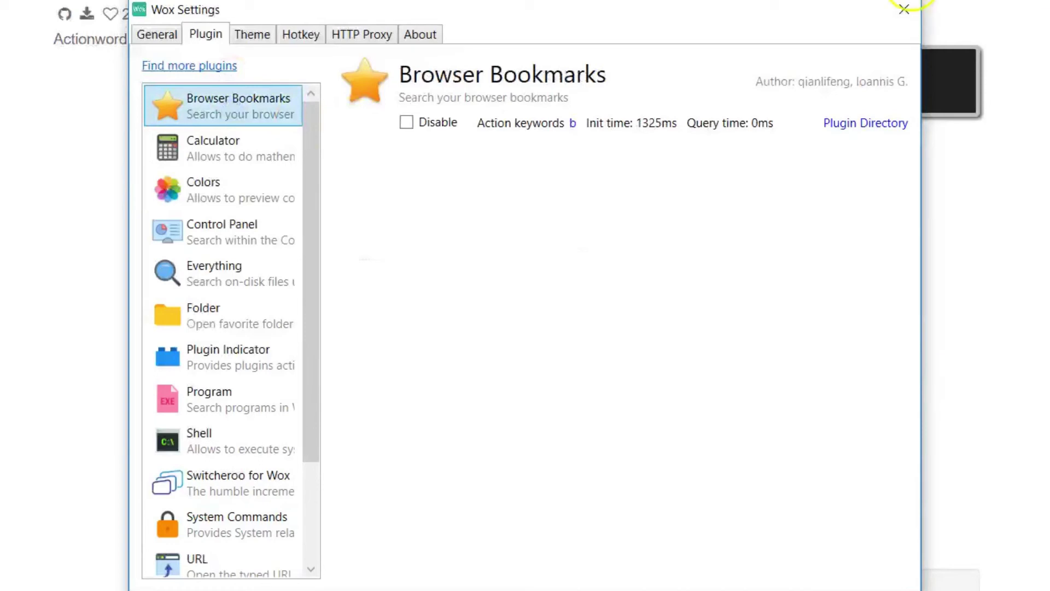
# - Test the b keyword in the launcher to list saved bookmarks, then return to Settings
pyautogui.hotkey('alt', 'space')
pyautogui.write('b')
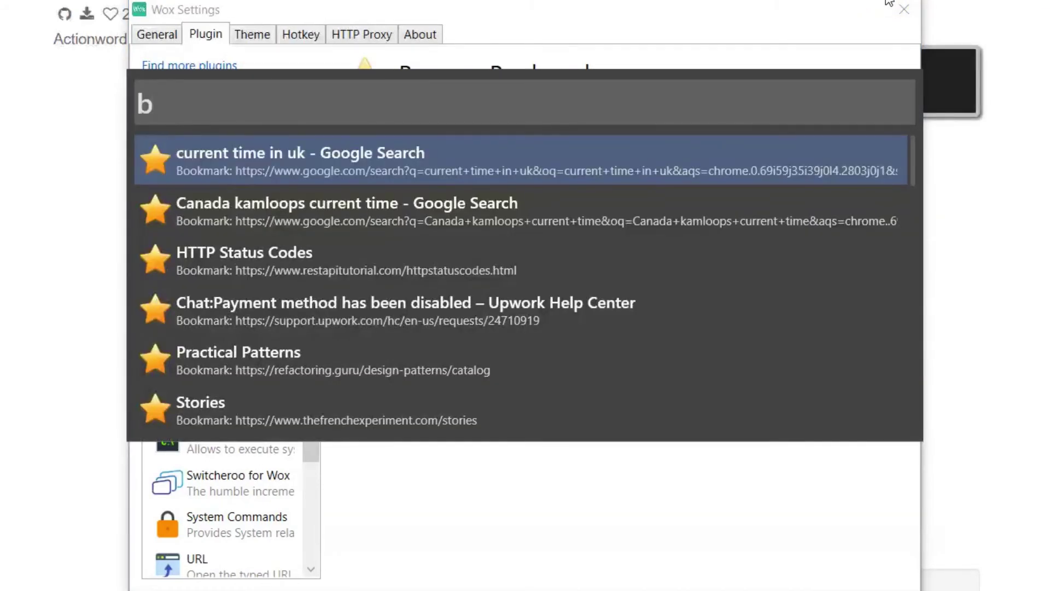
pyautogui.press('Escape')
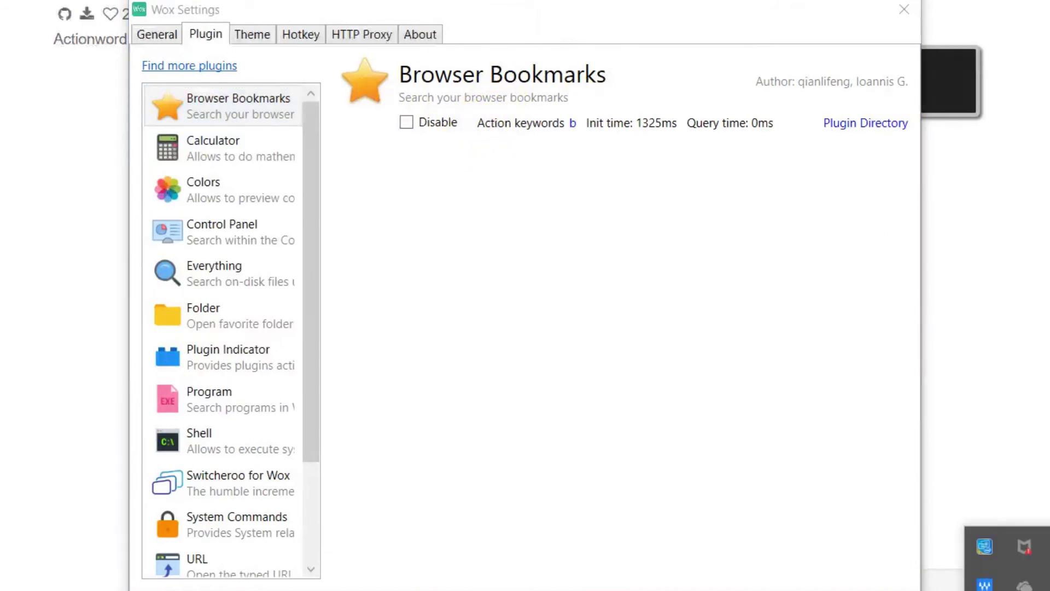
pyautogui.click(600, 424)
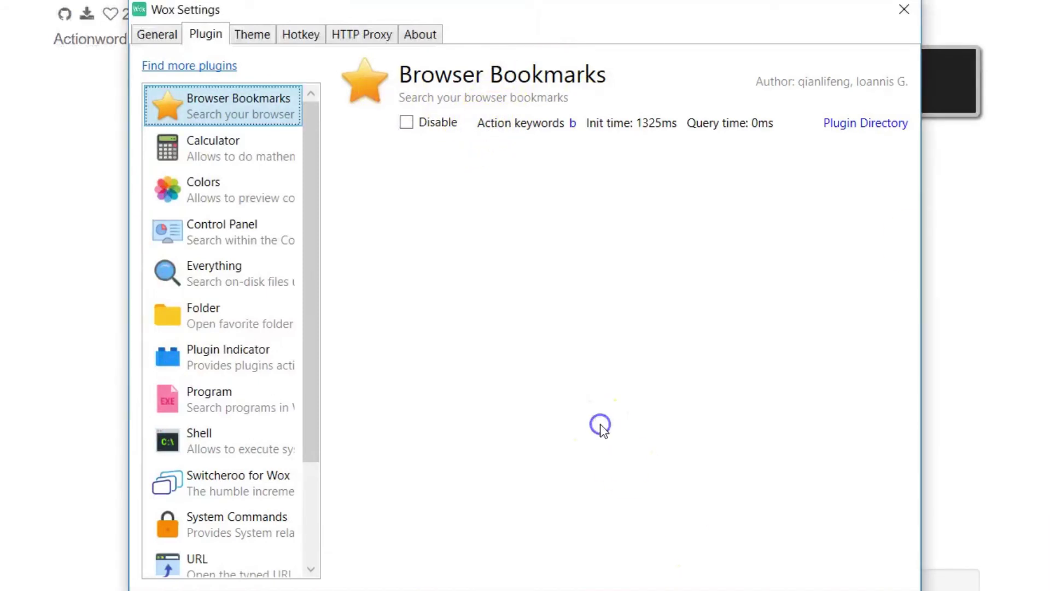
# - Close Wox Settings and restart Wox through the 'sc re' Restart Wox command
pyautogui.click(902, 12)
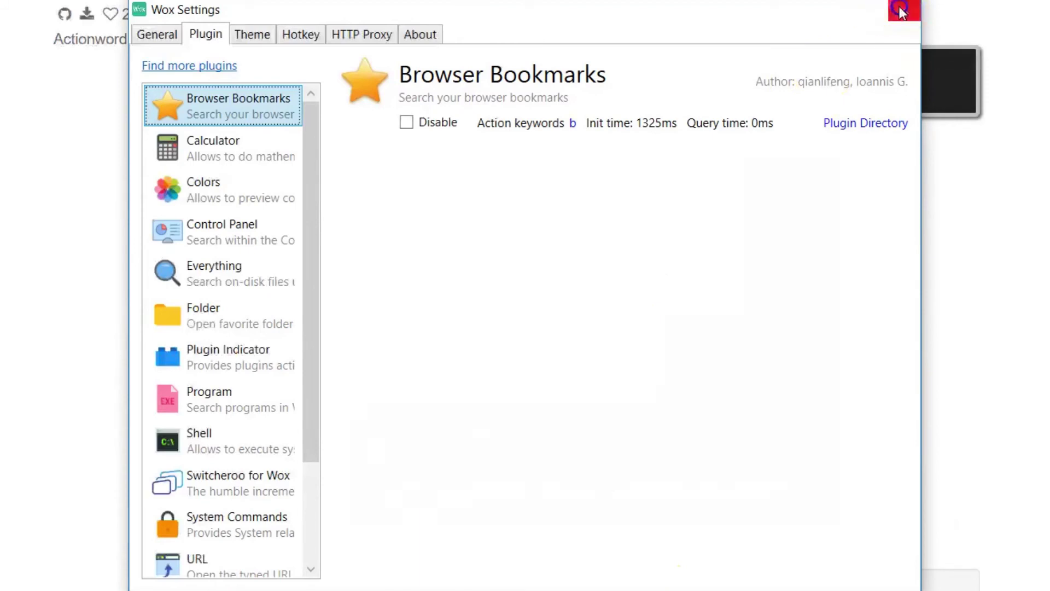
pyautogui.hotkey('alt', 'space')
pyautogui.write('sc')
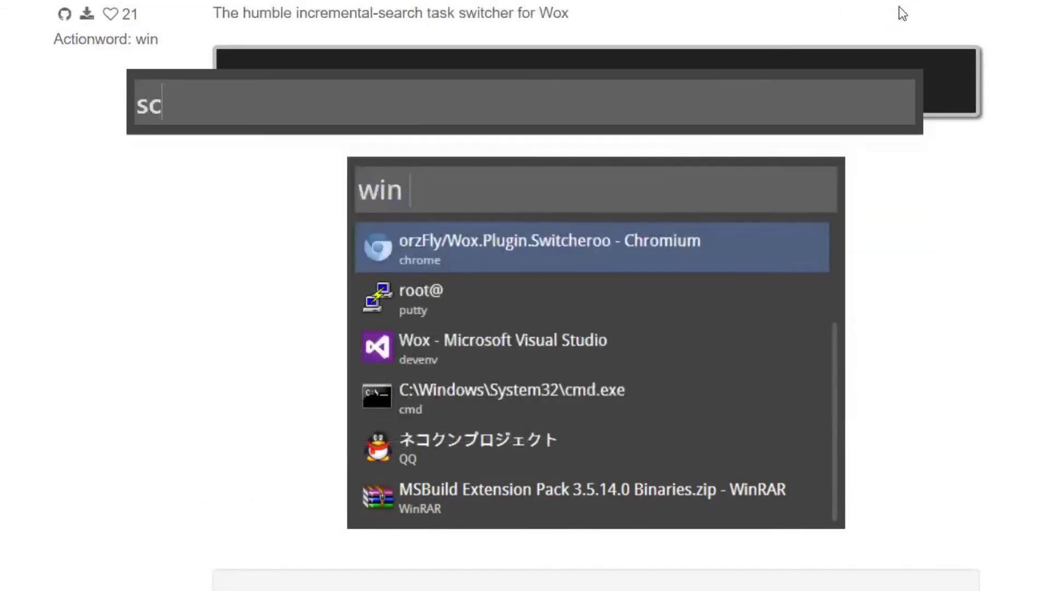
pyautogui.write(' re')
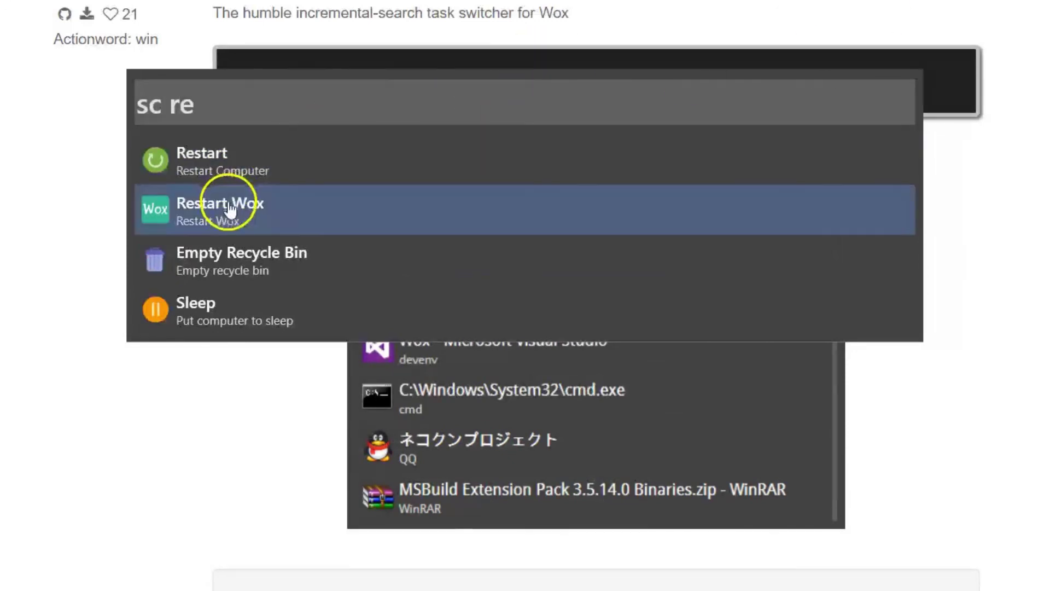
pyautogui.click(279, 217)
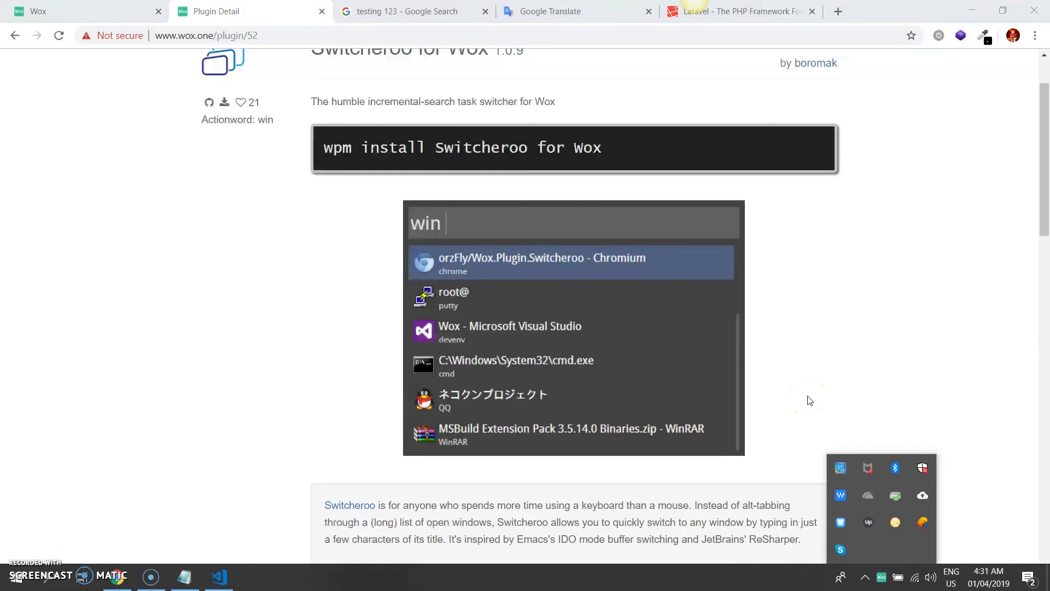
# - Confirm the restarted Wox launcher opens, then close it
pyautogui.click(809, 401)
pyautogui.hotkey('alt', 'space')
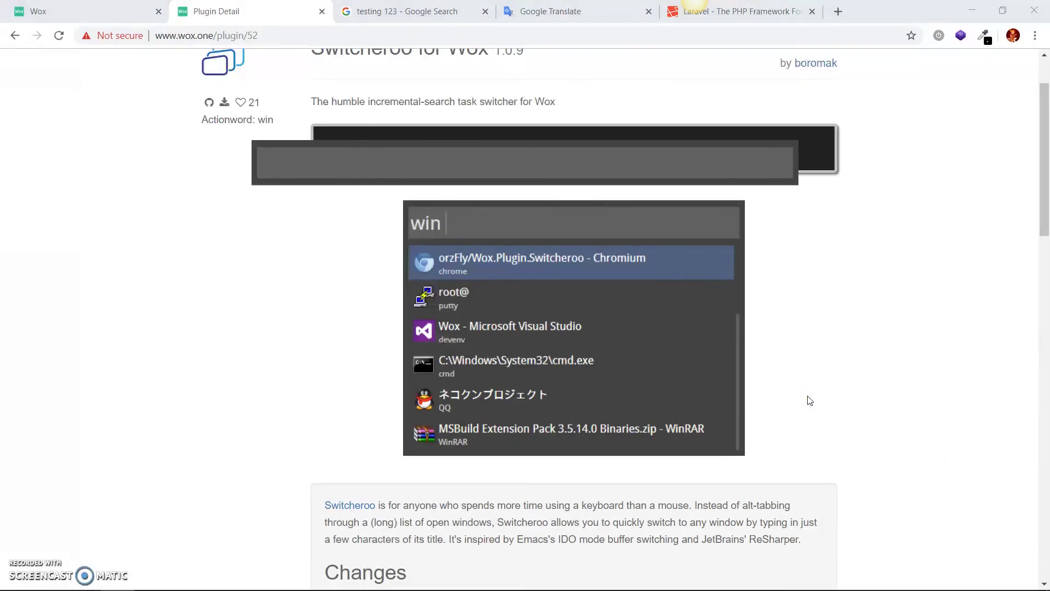
pyautogui.press('Escape')
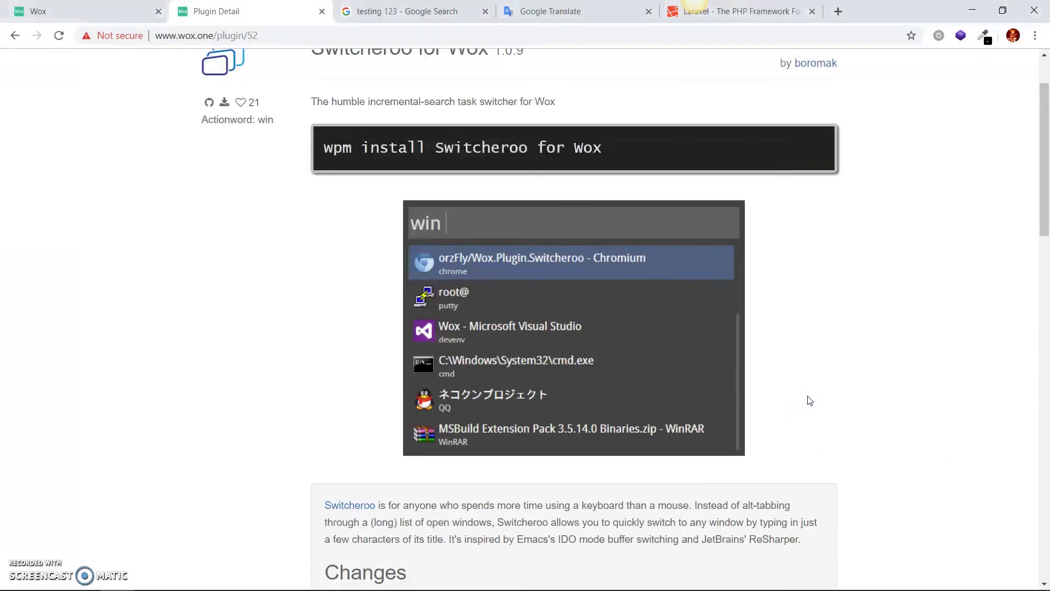